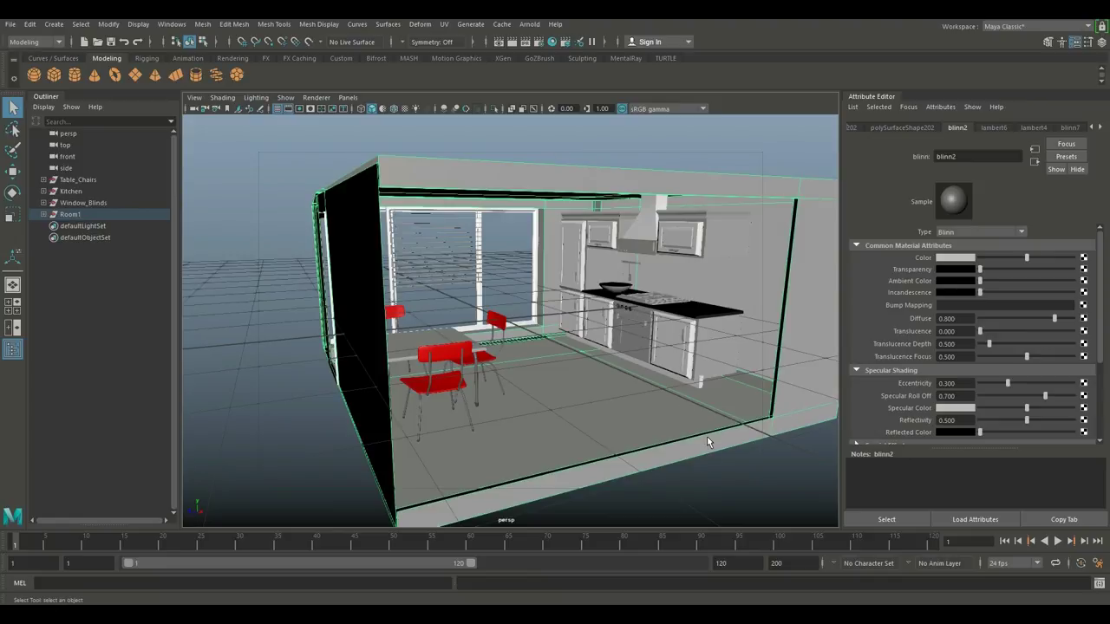
- Tumble the perspective view toward the kitchen and switch to Textured display to reveal the wooden floor
alt+drag(707, 437, 639, 435)
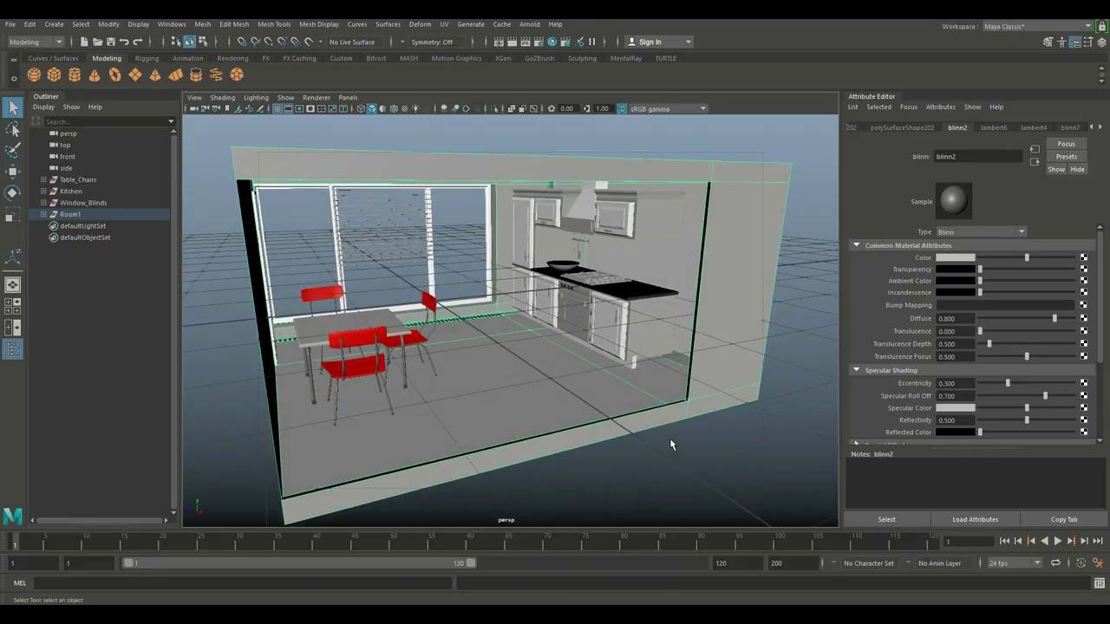
alt+drag(656, 448, 647, 441)
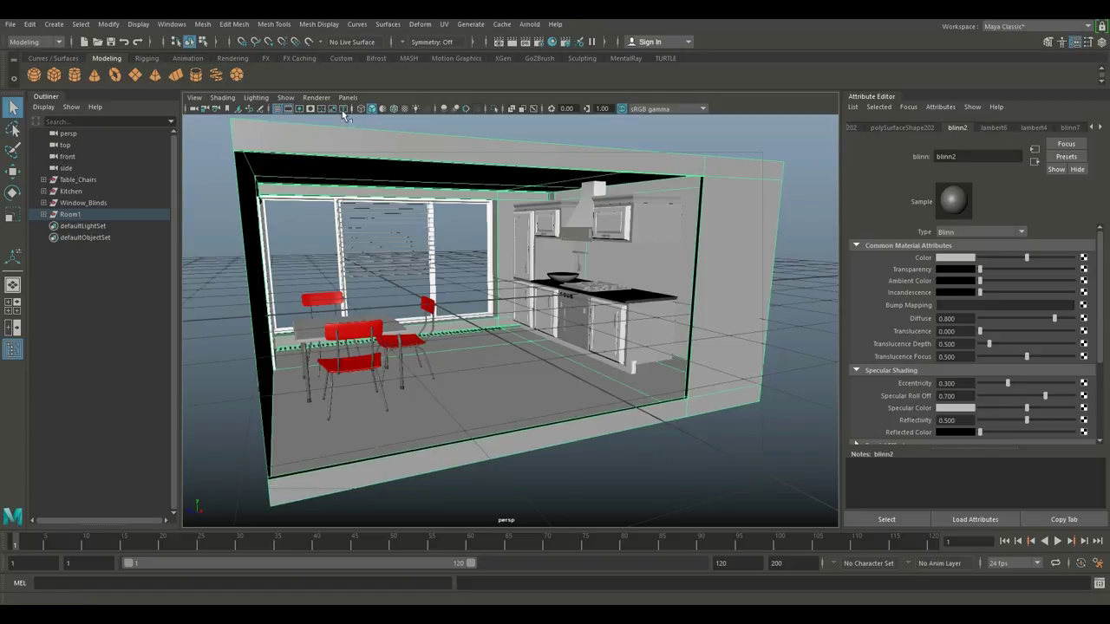
click(405, 111)
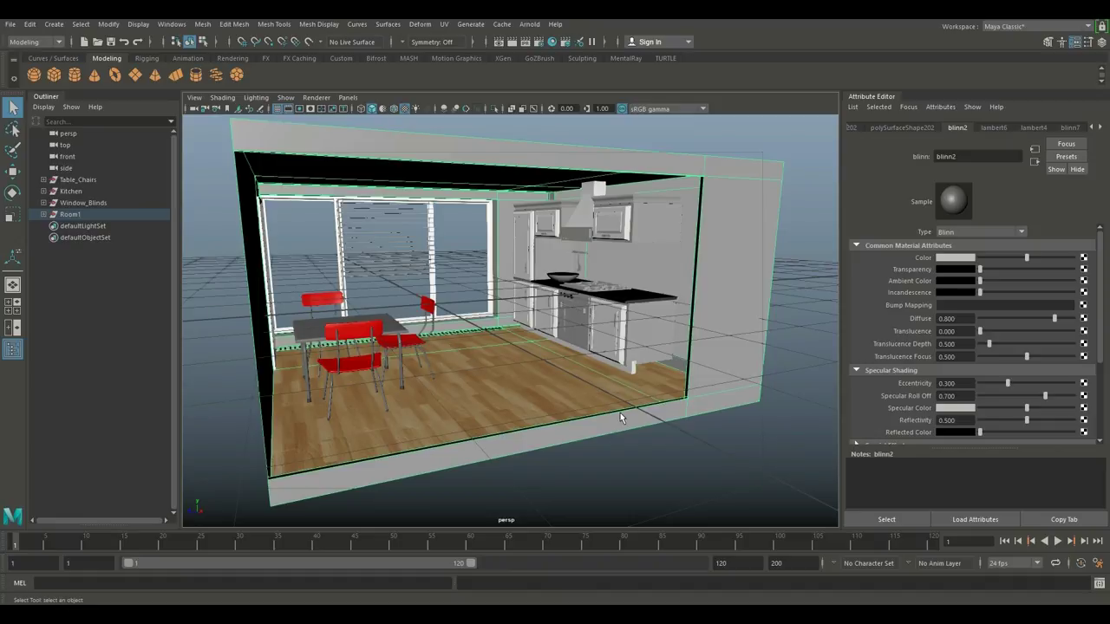
scroll(636, 425, down, 5)
scroll(637, 425, up, 5)
click(510, 43)
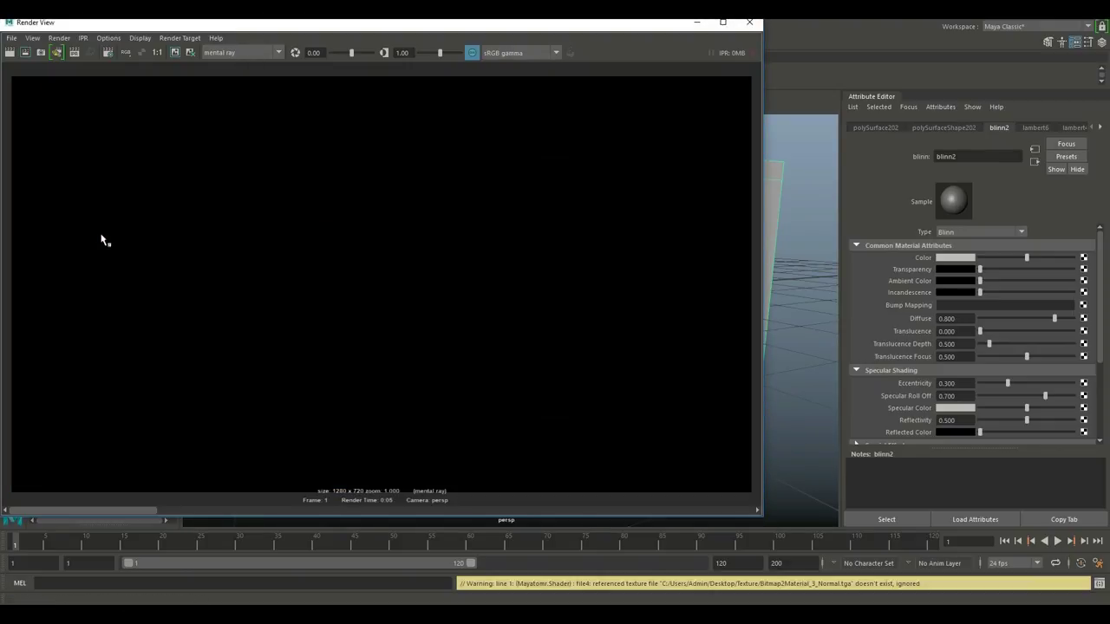
click(749, 21)
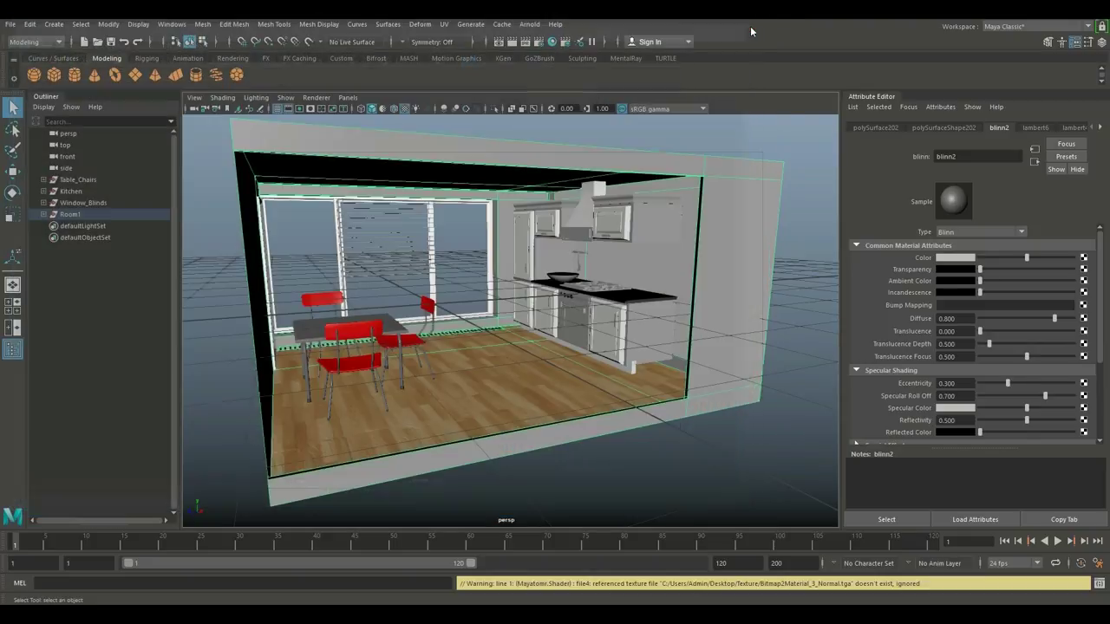
- Open Render Settings on the Common tab and expand the Render Options section
click(538, 42)
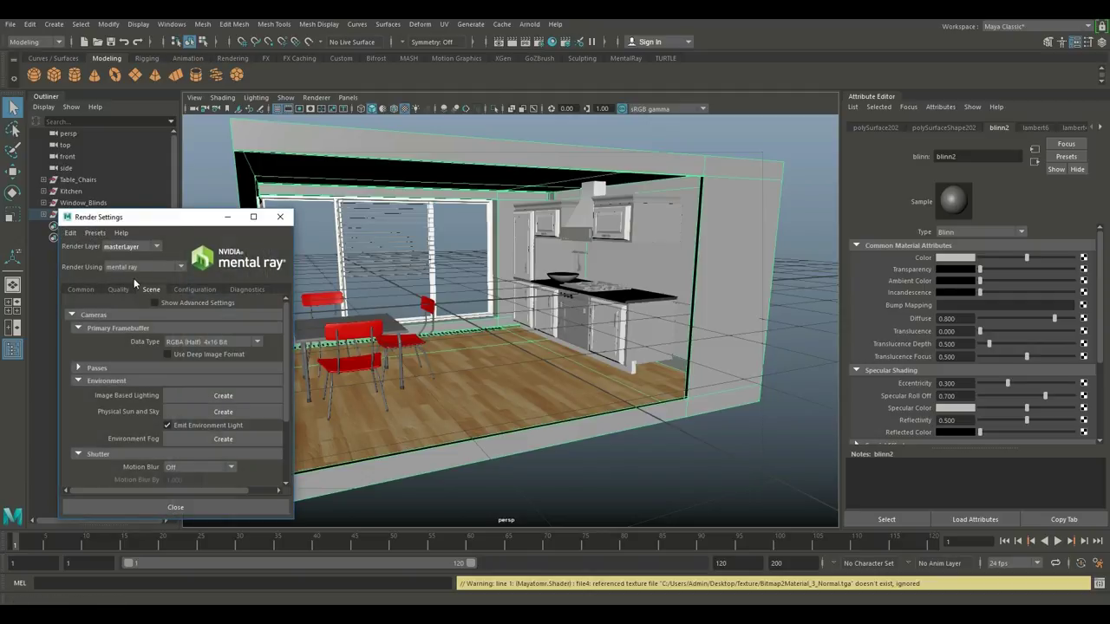
click(247, 289)
click(80, 288)
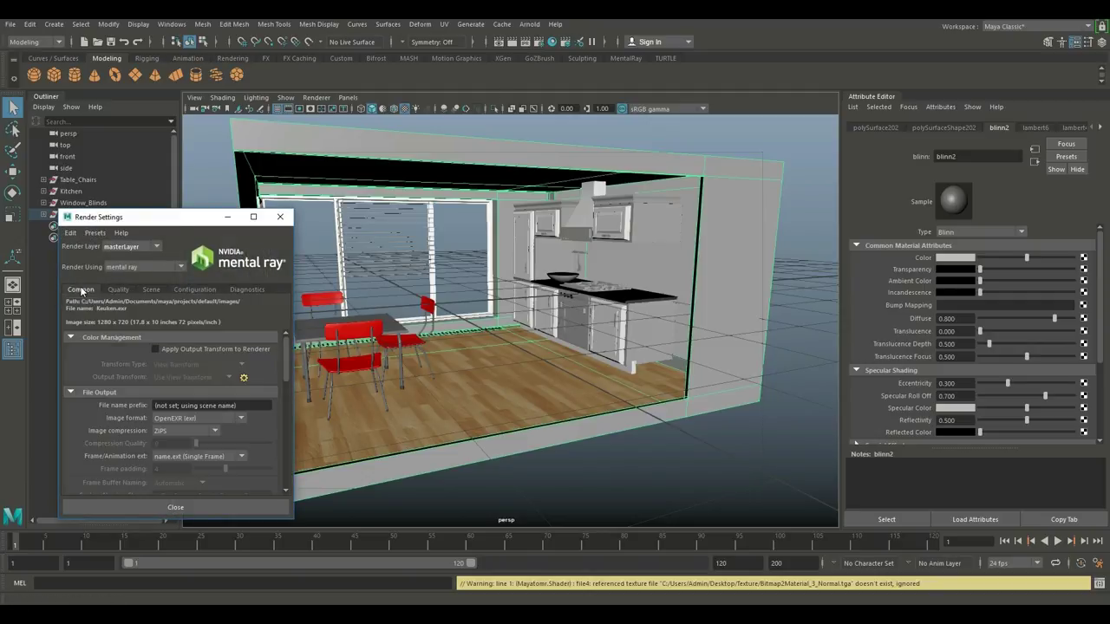
scroll(145, 344, down, 5)
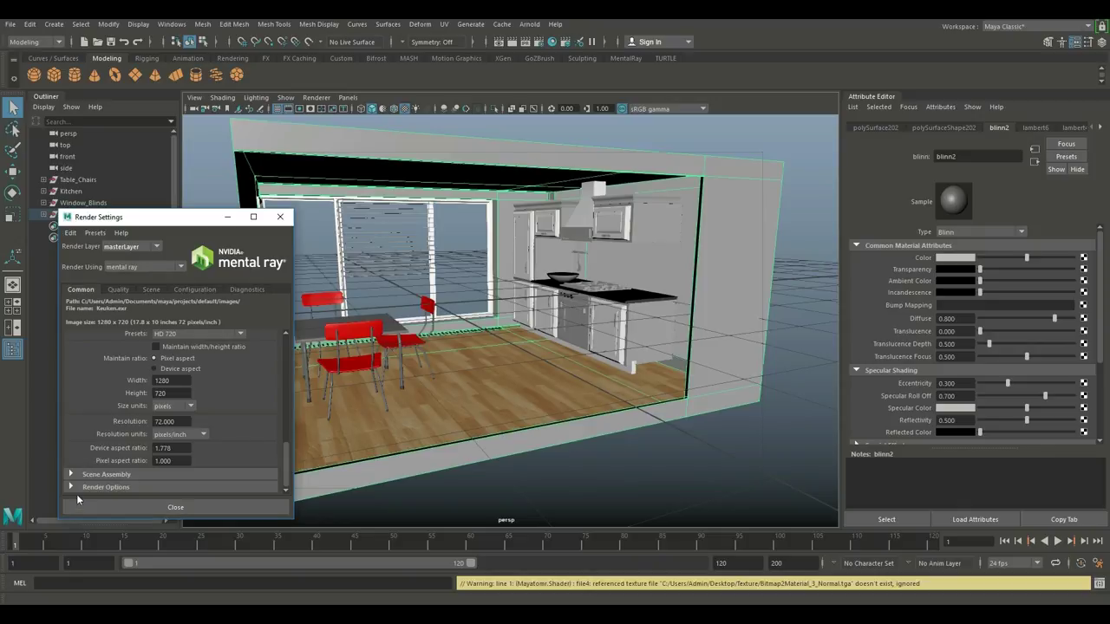
click(71, 486)
scroll(138, 456, down, 3)
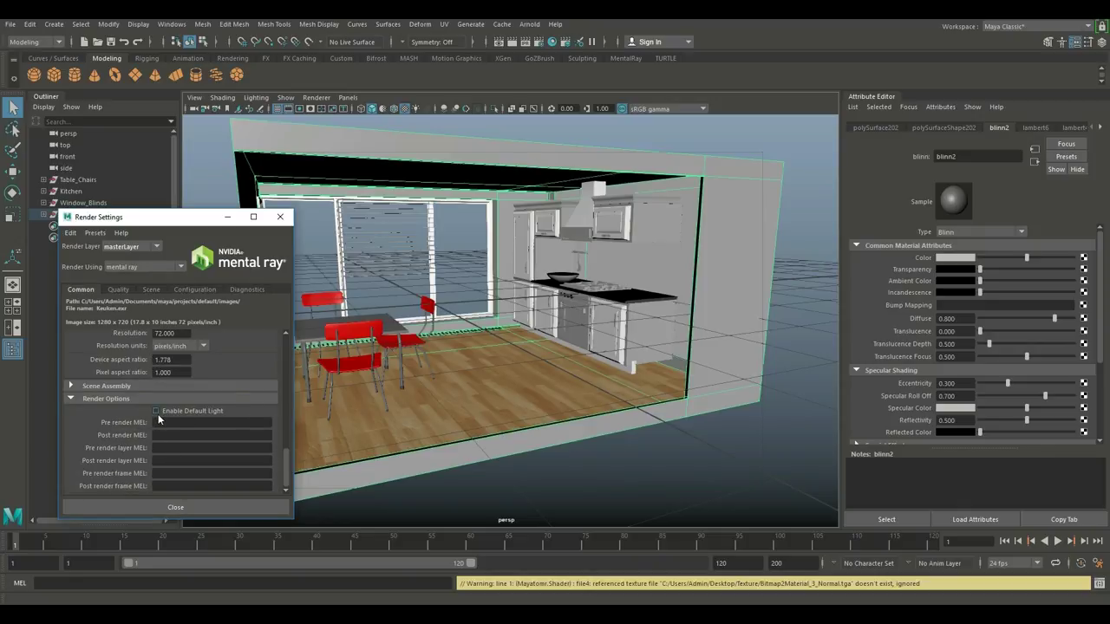
- Keep mental ray as the selected renderer in the Render Using list
click(157, 267)
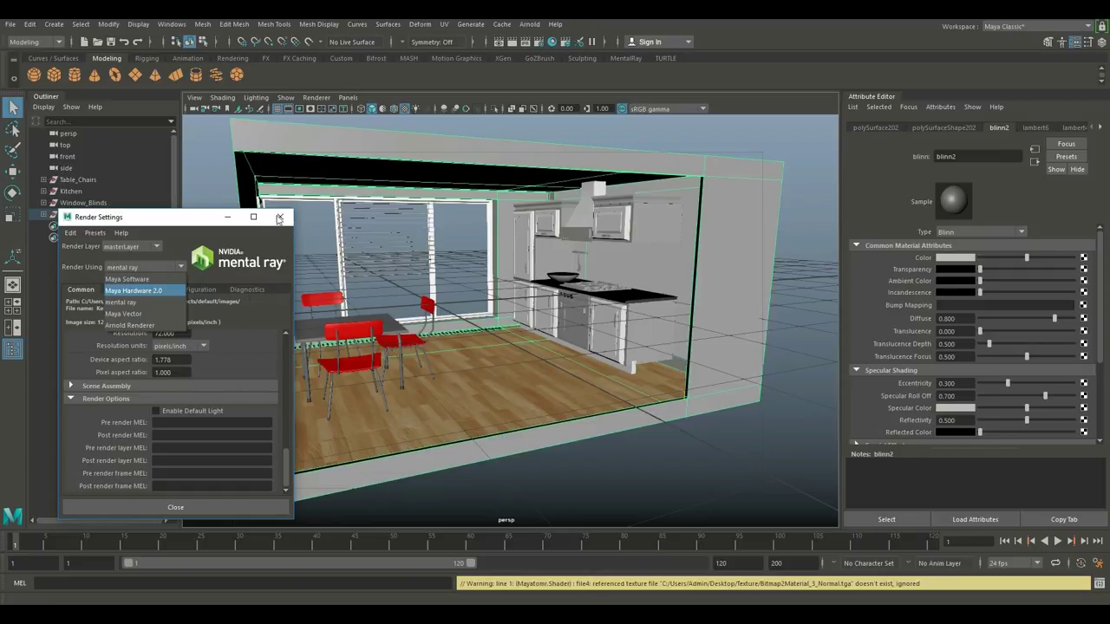
key(Up)
key(Down)
key(Down)
key(Down)
key(Down)
key(Up)
key(Up)
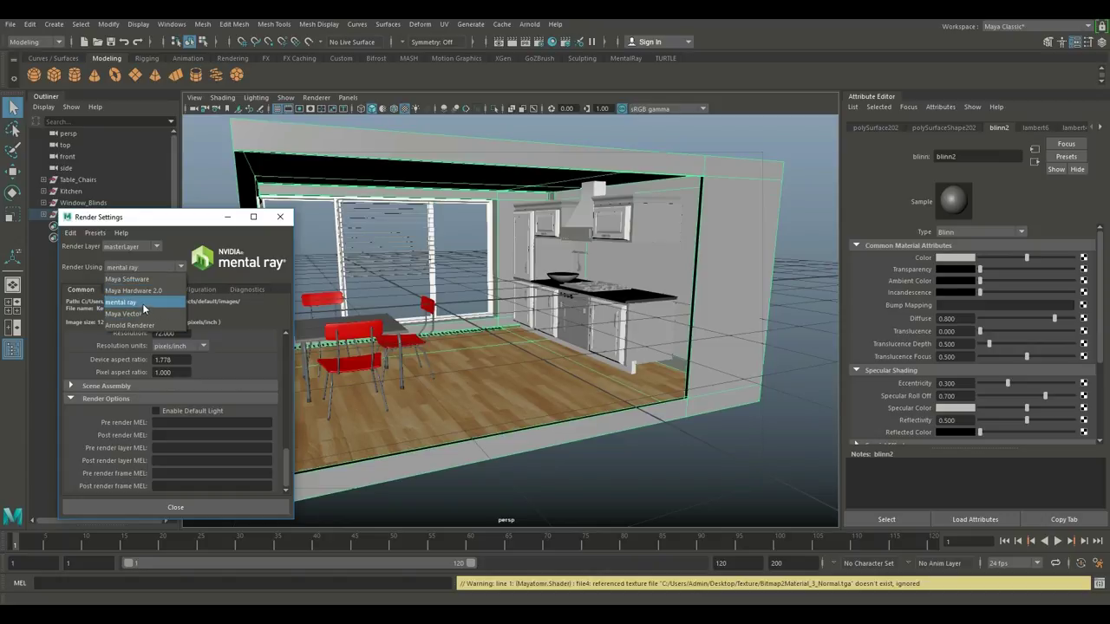
key(Return)
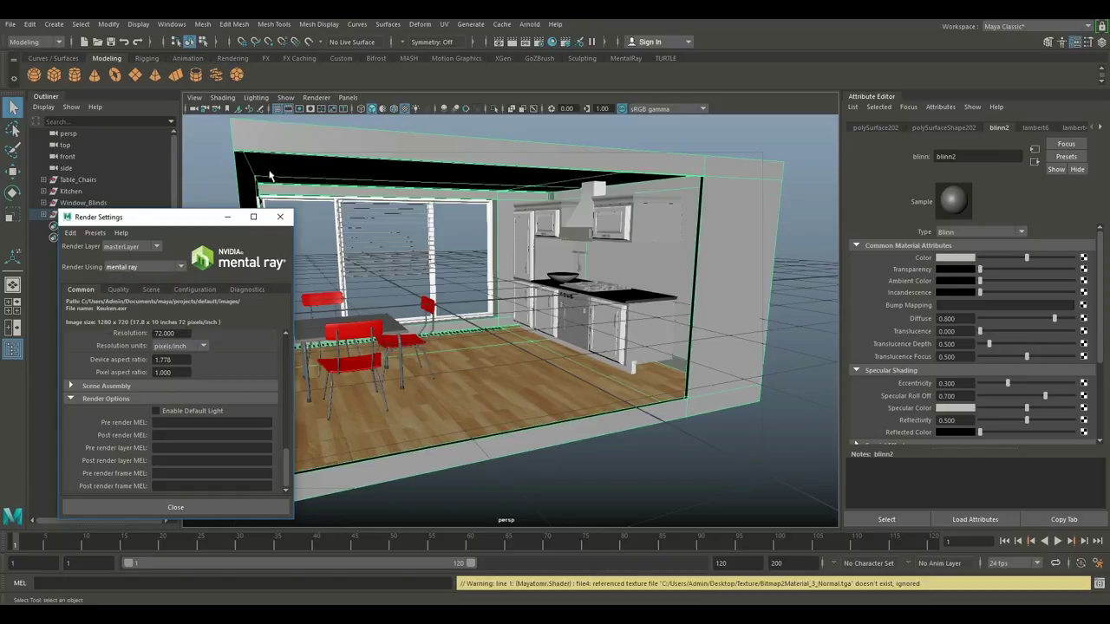
click(171, 23)
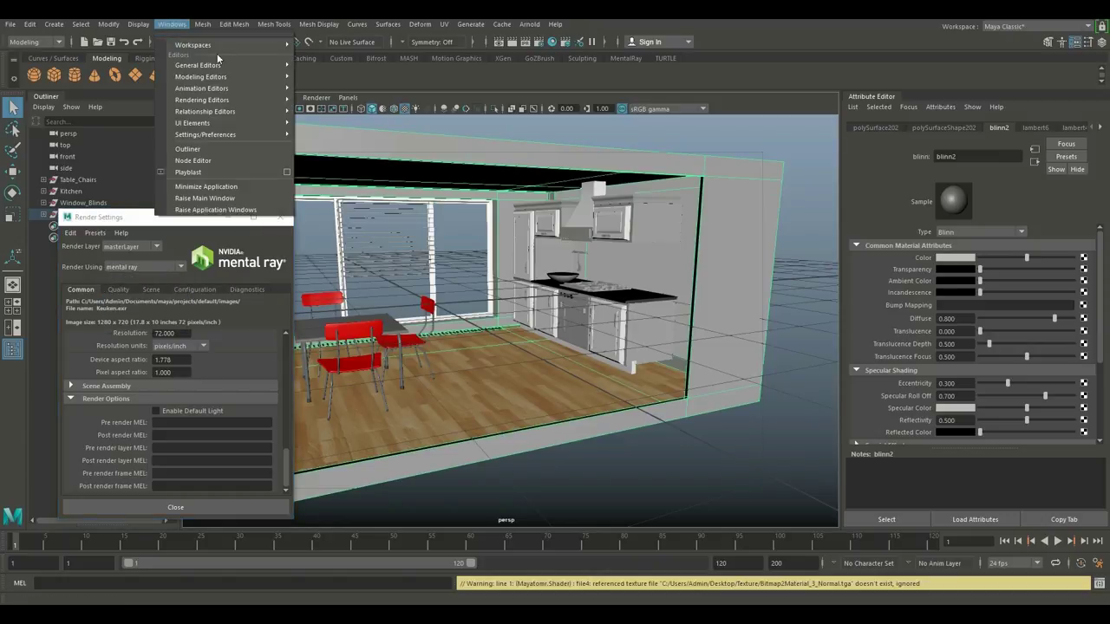
- Verify Mayatomr.mll is Loaded and Auto load in Plug-in Manager, then close it and Render Settings
mouse_move(251, 128)
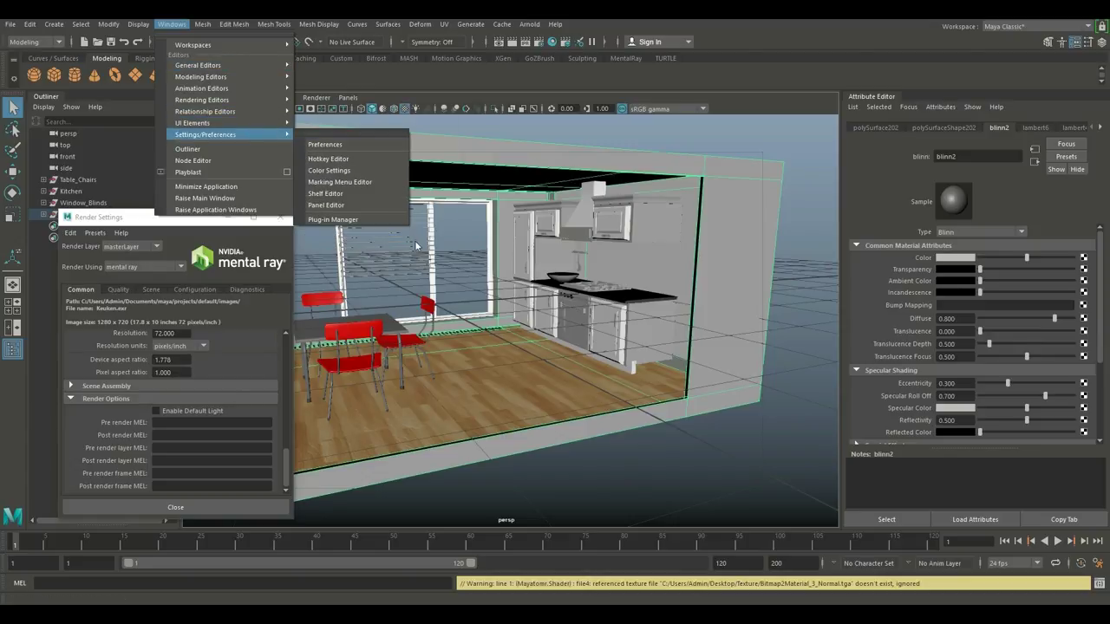
click(377, 224)
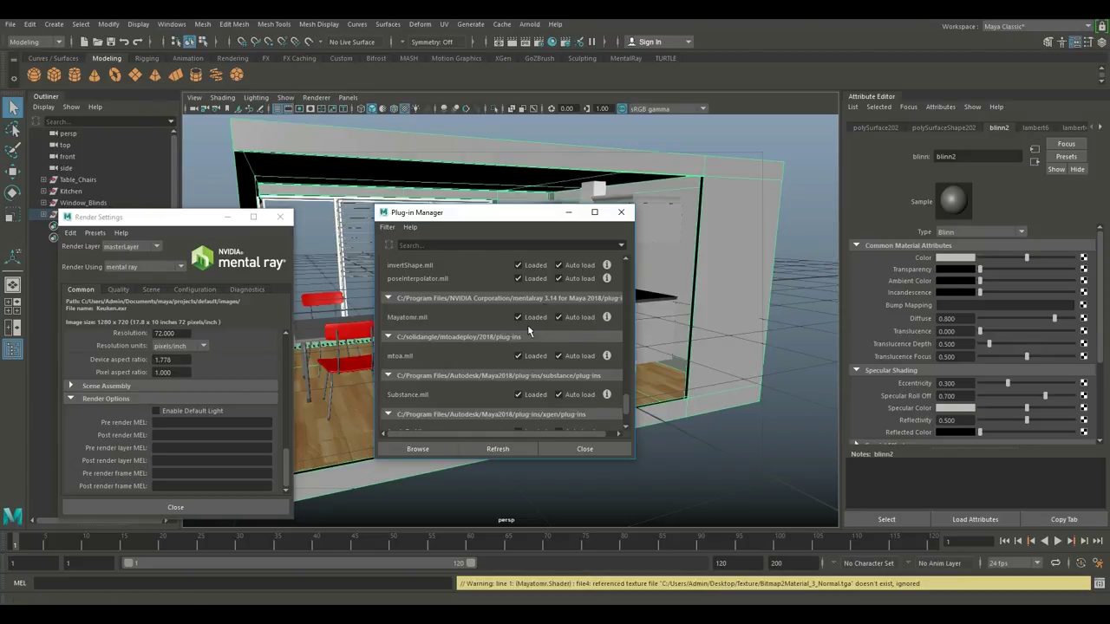
scroll(502, 365, down, 2)
scroll(412, 289, up, 1)
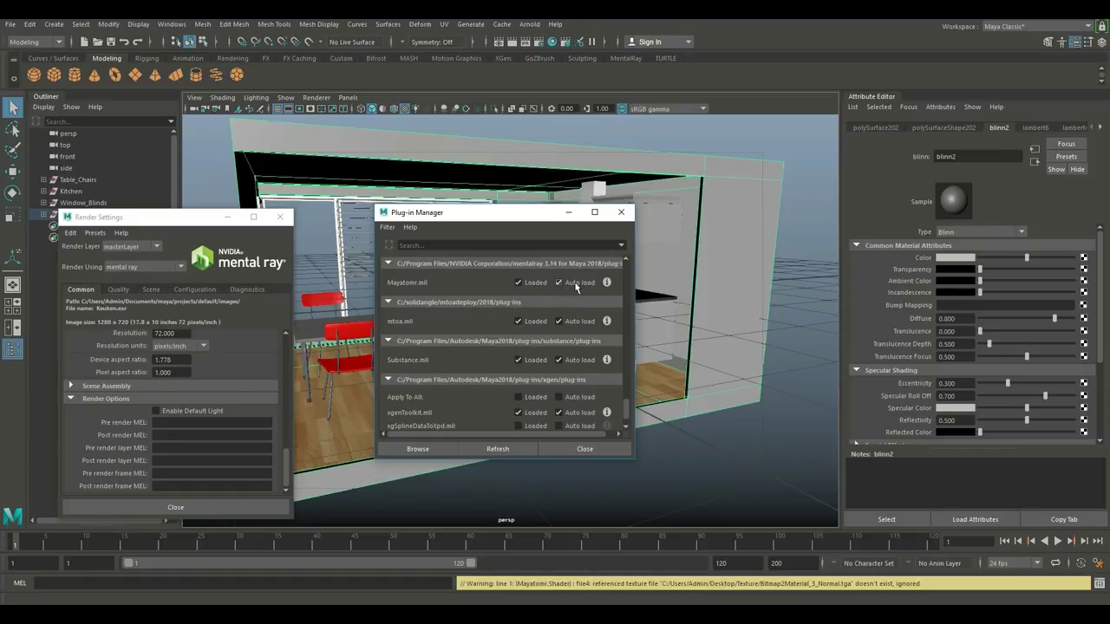
click(621, 212)
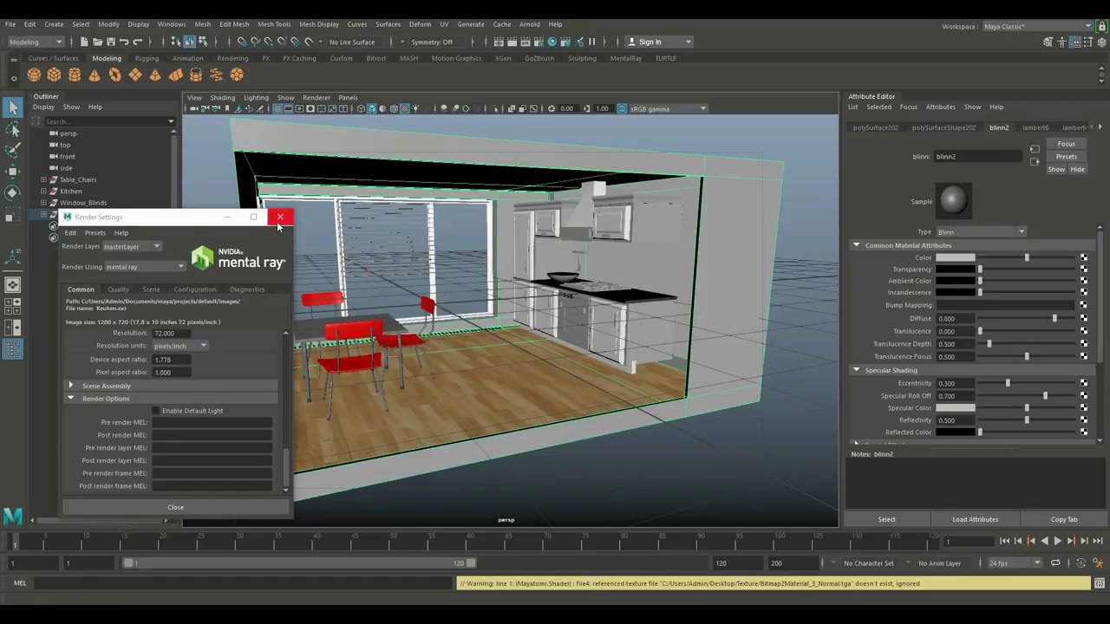
click(279, 219)
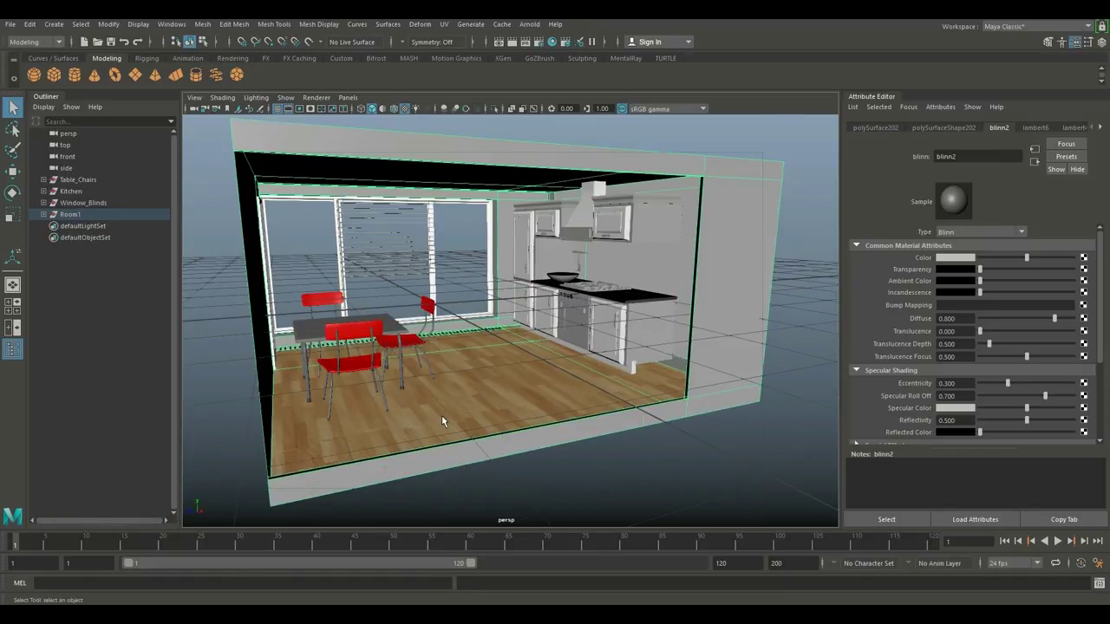
mouse_move(443, 421)
alt+mouse_down()
mouse_move(454, 421)
mouse_move(432, 425)
alt+mouse_up()
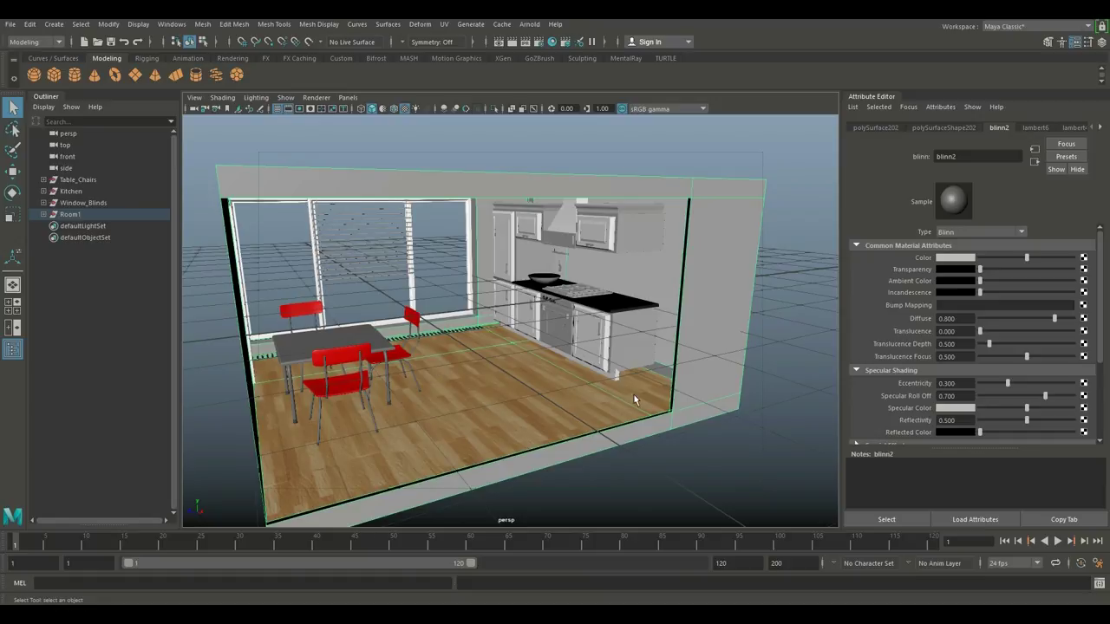
- Create an Image Based Lighting node from the Scene tab's Environment section in Render Settings
click(538, 41)
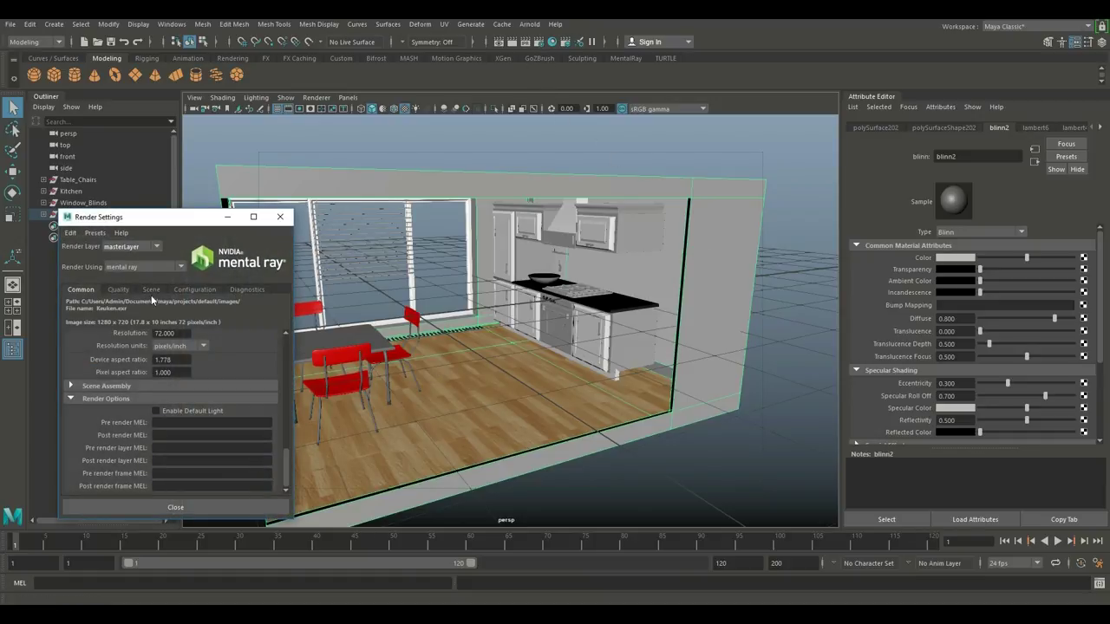
click(151, 289)
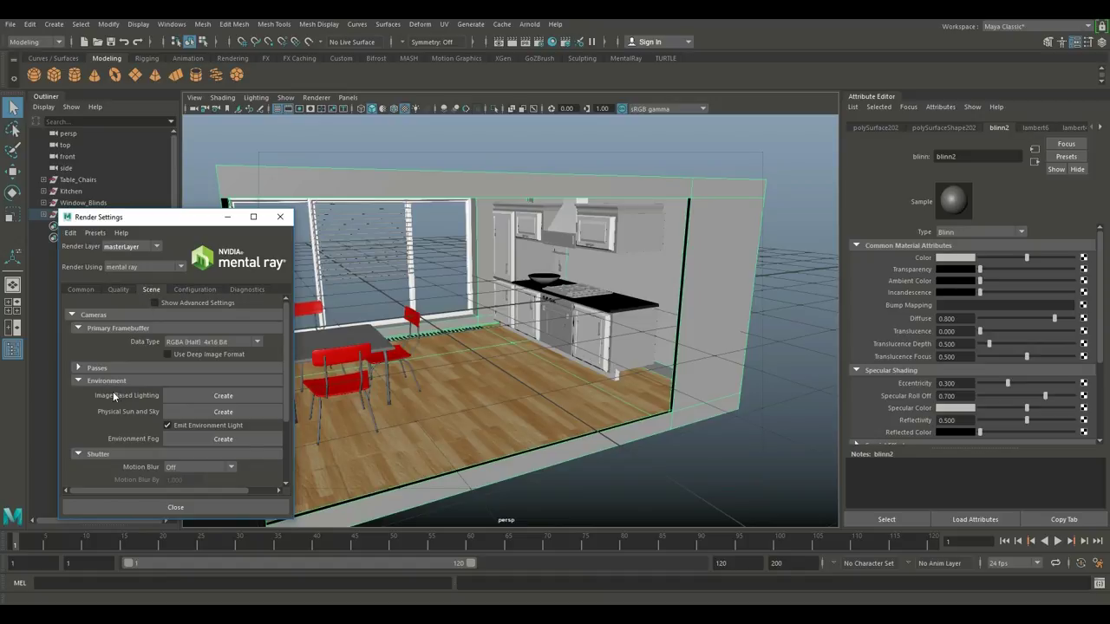
click(240, 398)
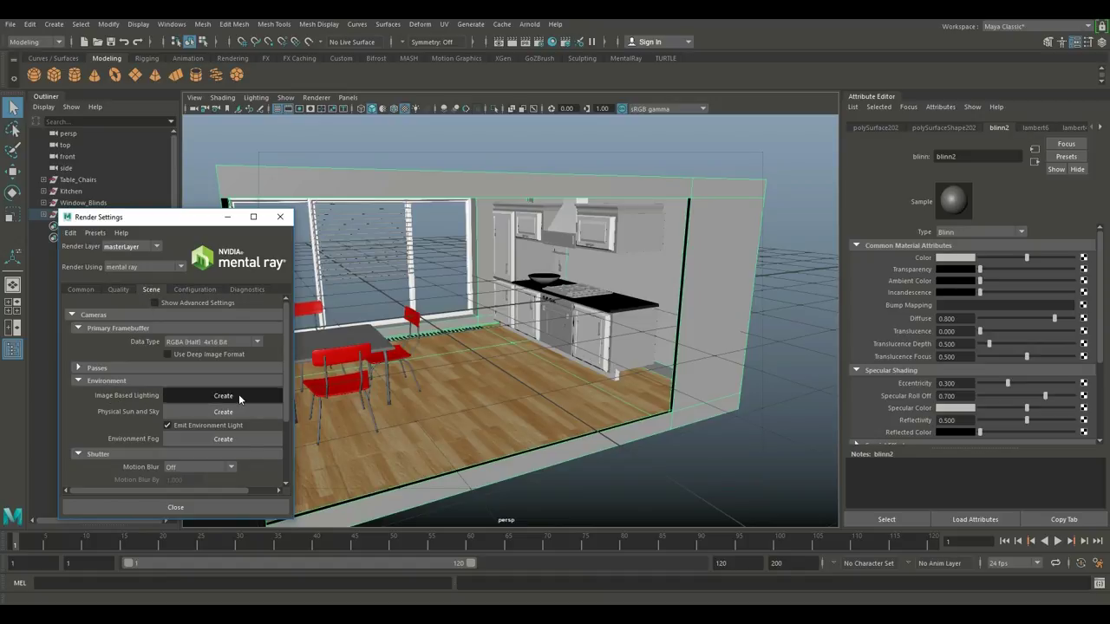
click(228, 217)
- Switch to a single perspective view and orbit to inspect the new lighting sphere
scroll(369, 275, down, 5)
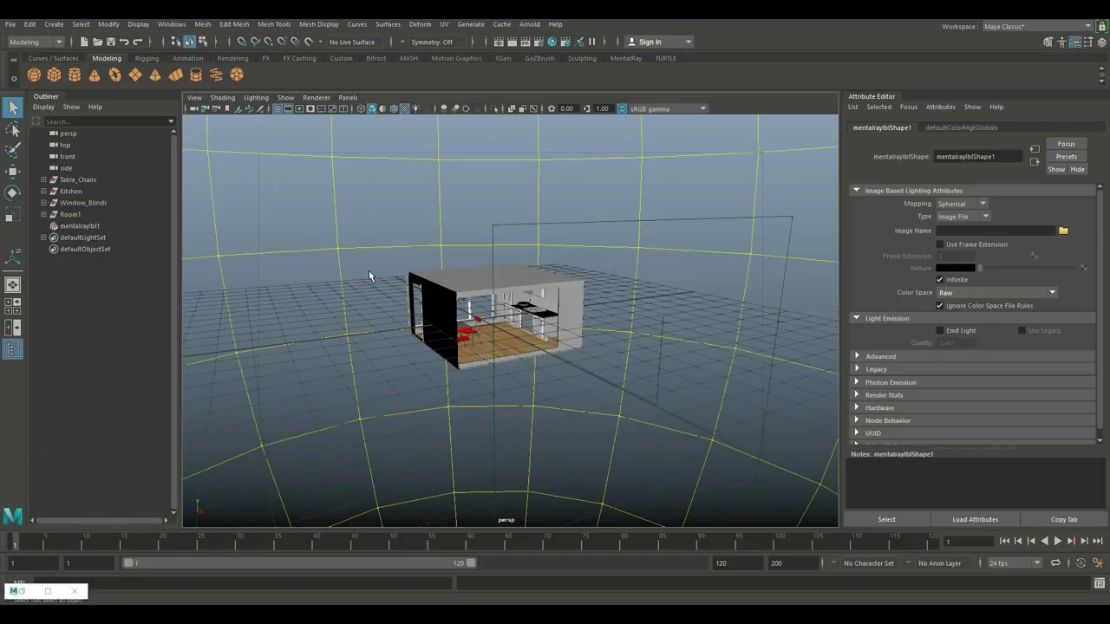
click(13, 348)
scroll(607, 395, down, 3)
scroll(621, 395, down, 5)
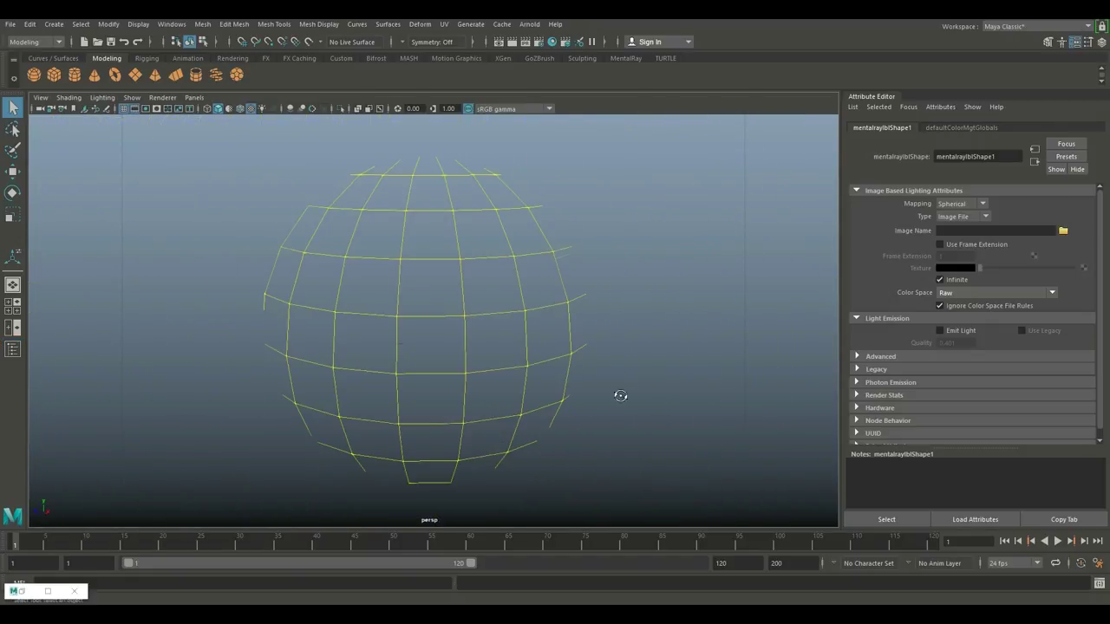
alt+drag(619, 397, 610, 426)
scroll(597, 405, up, 5)
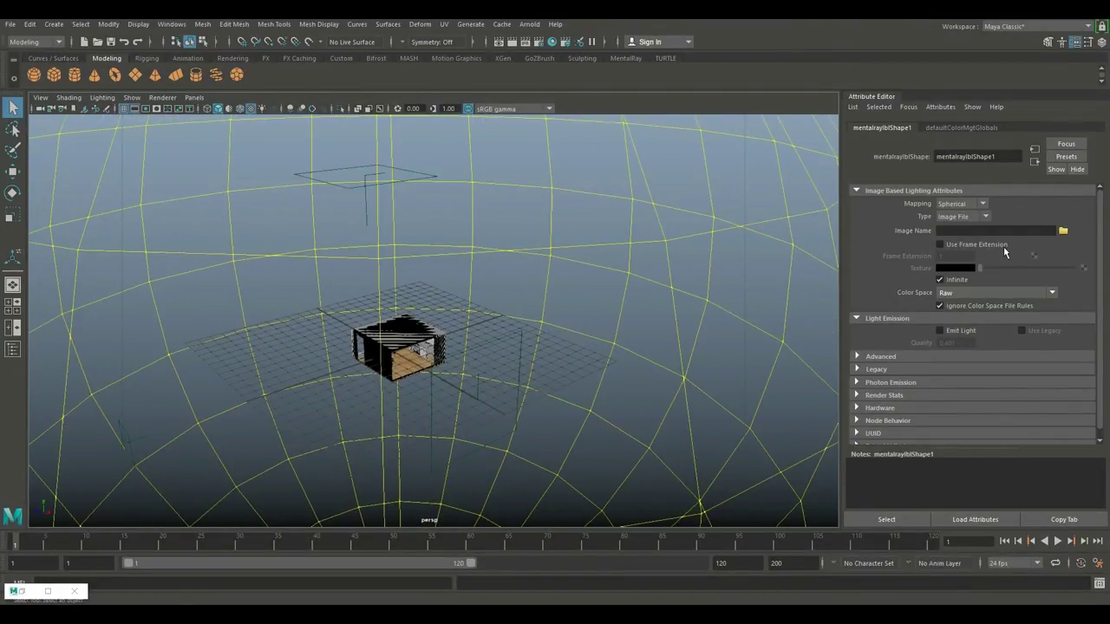
click(1063, 230)
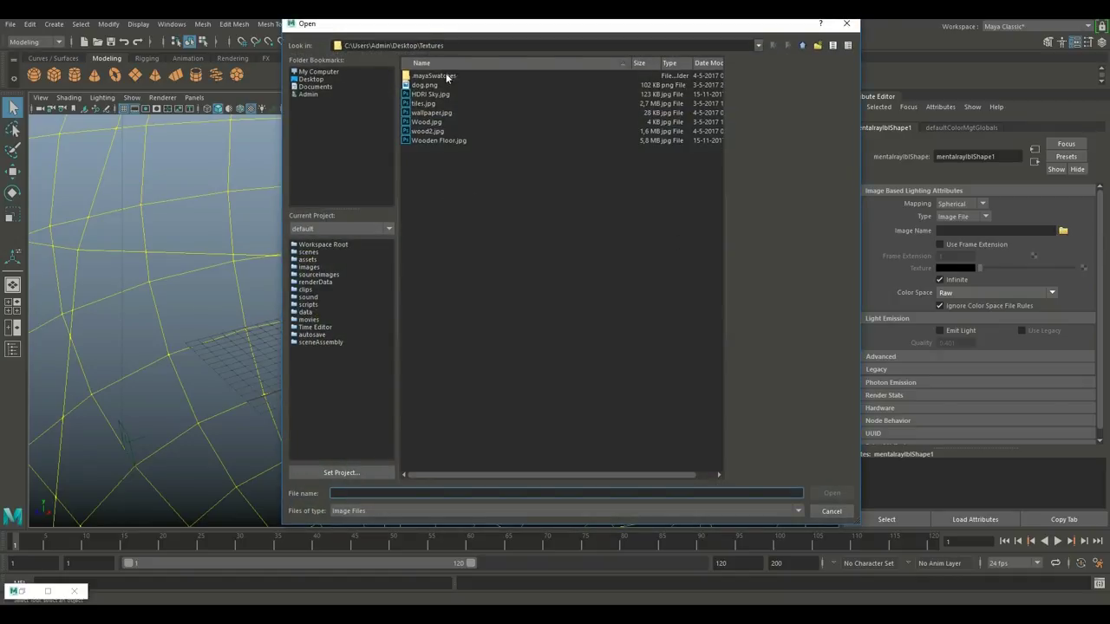
- Load HDRI Sky.jpg as the IBL image and frame the sky-and-meadow sphere
click(434, 95)
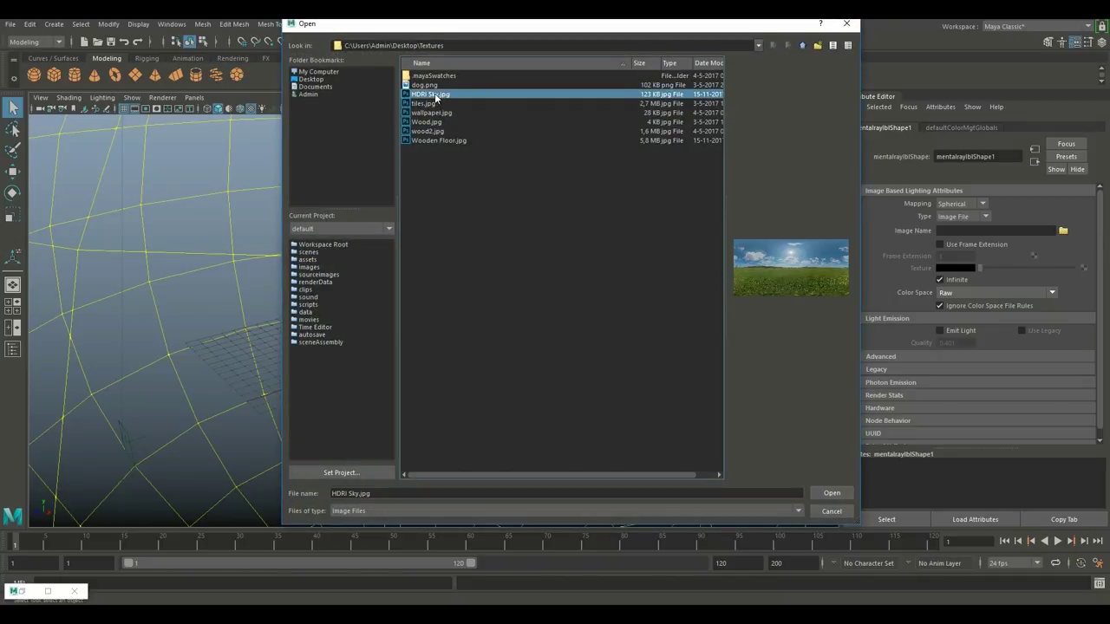
click(831, 495)
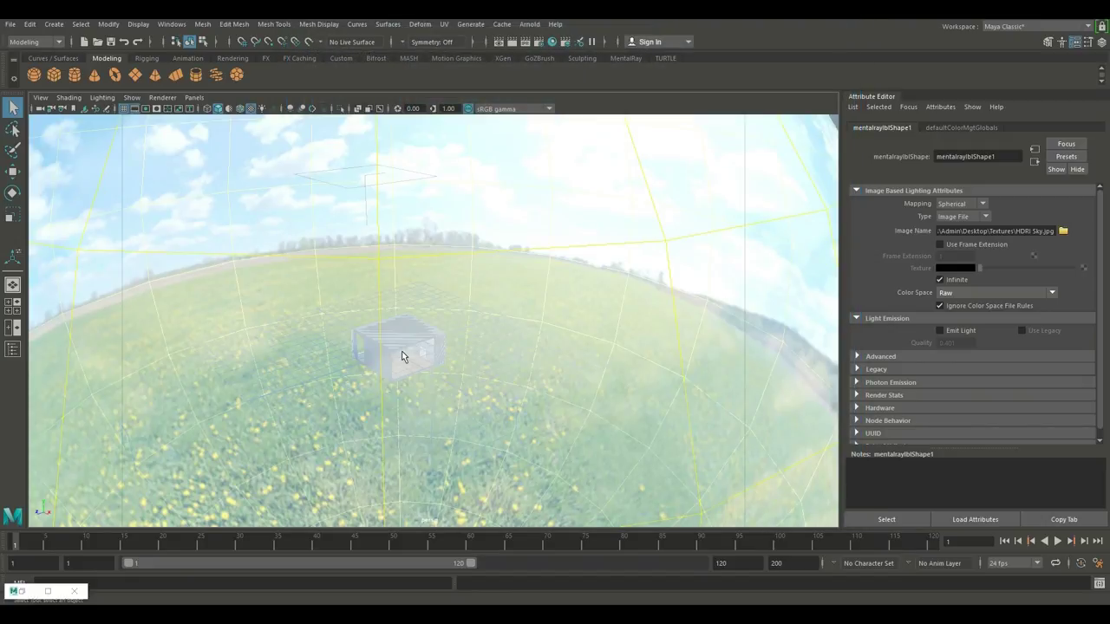
key(f)
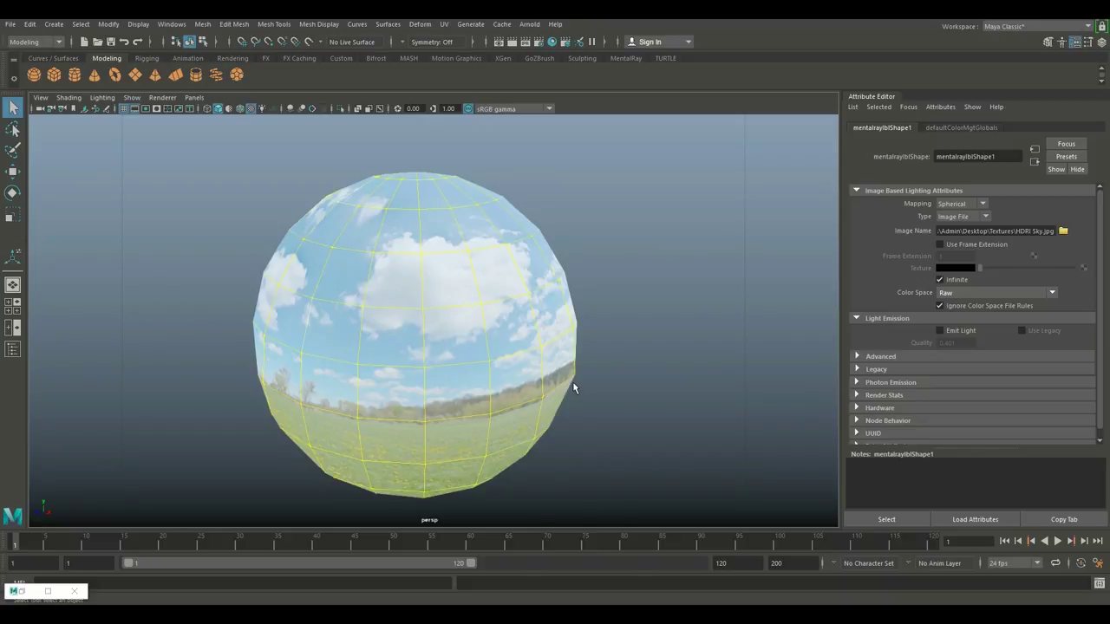
key([)
key(f)
scroll(571, 382, up, 3)
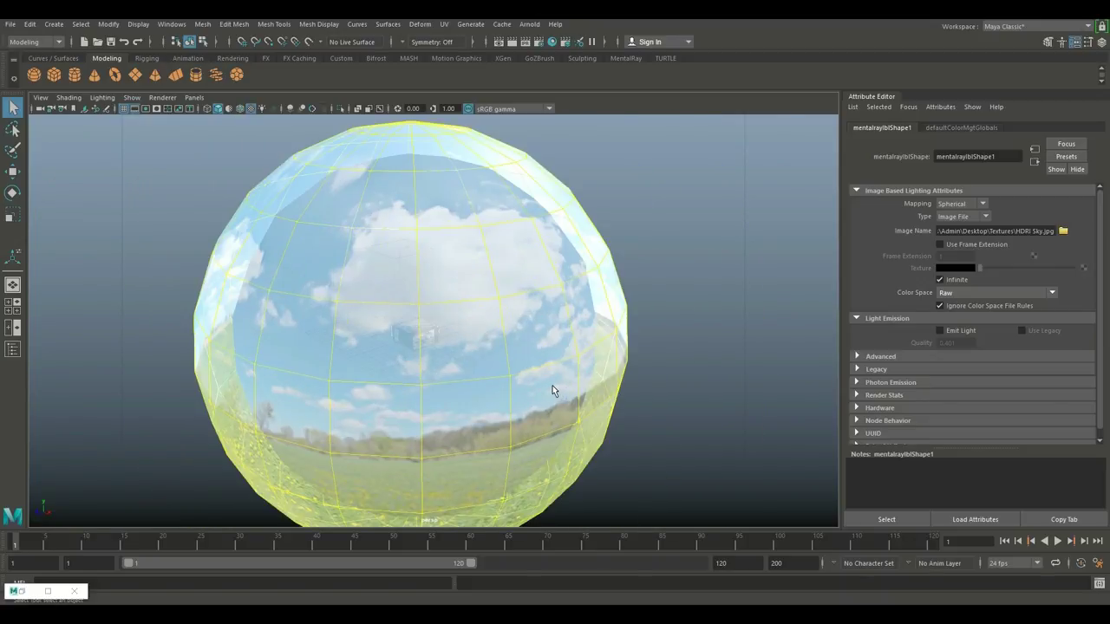
alt+drag(552, 384, 644, 324)
scroll(557, 374, up, 5)
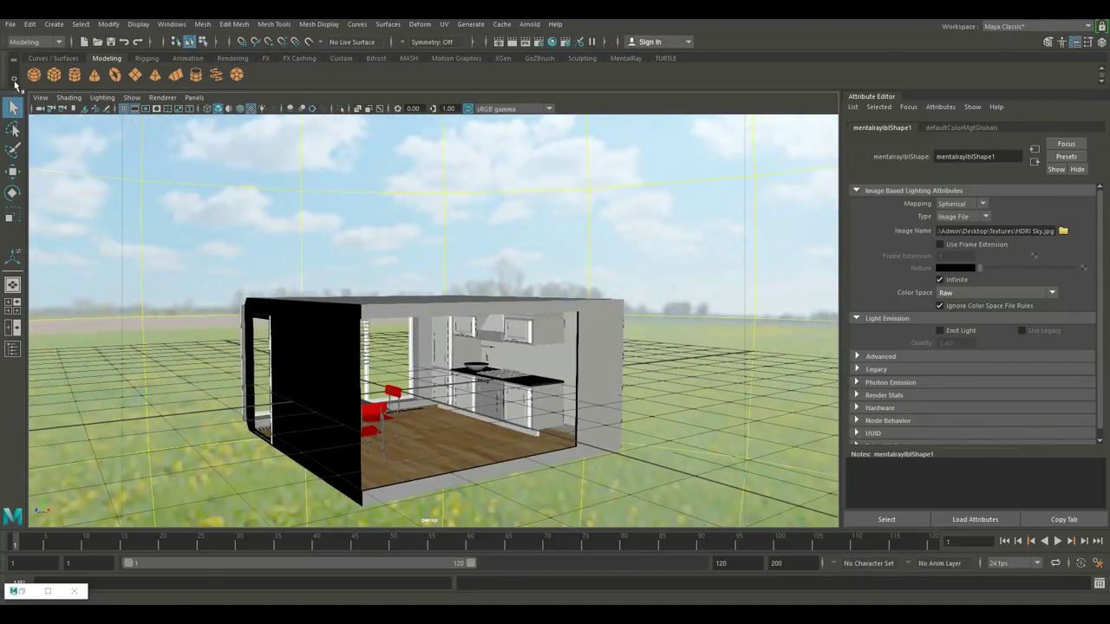
- Render the bookmarked interior view with mental ray and keep the sky-lit image
click(39, 98)
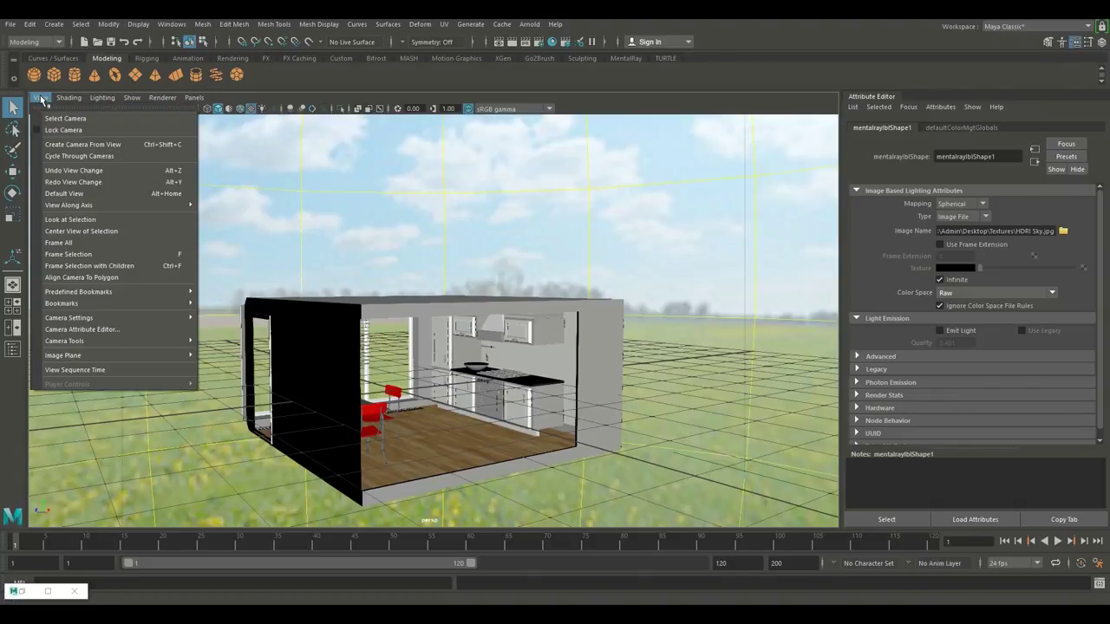
mouse_move(139, 303)
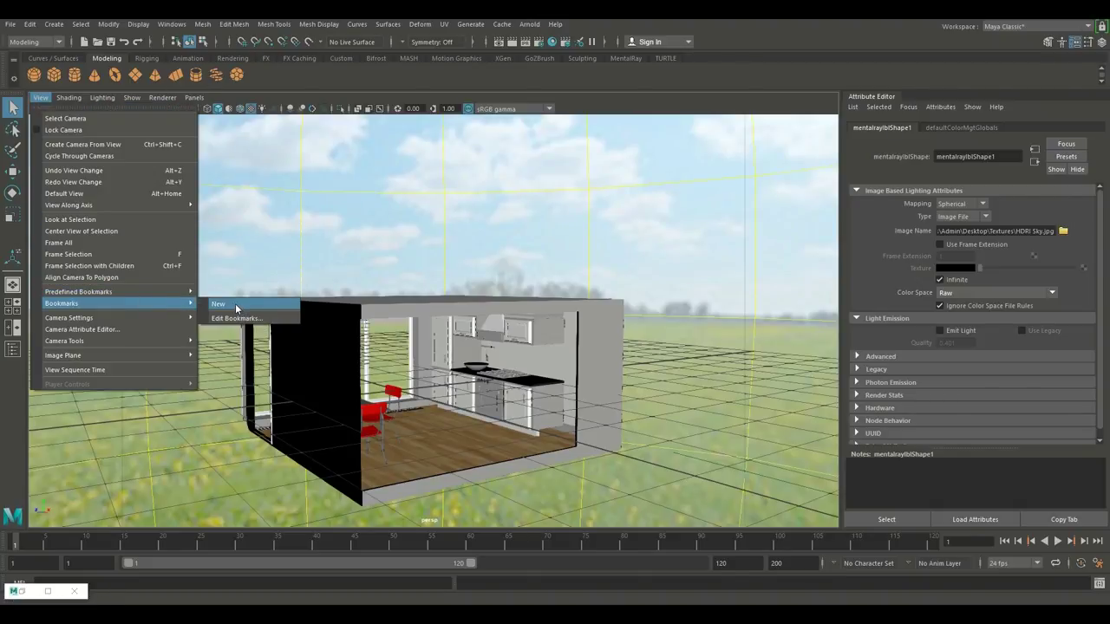
click(235, 304)
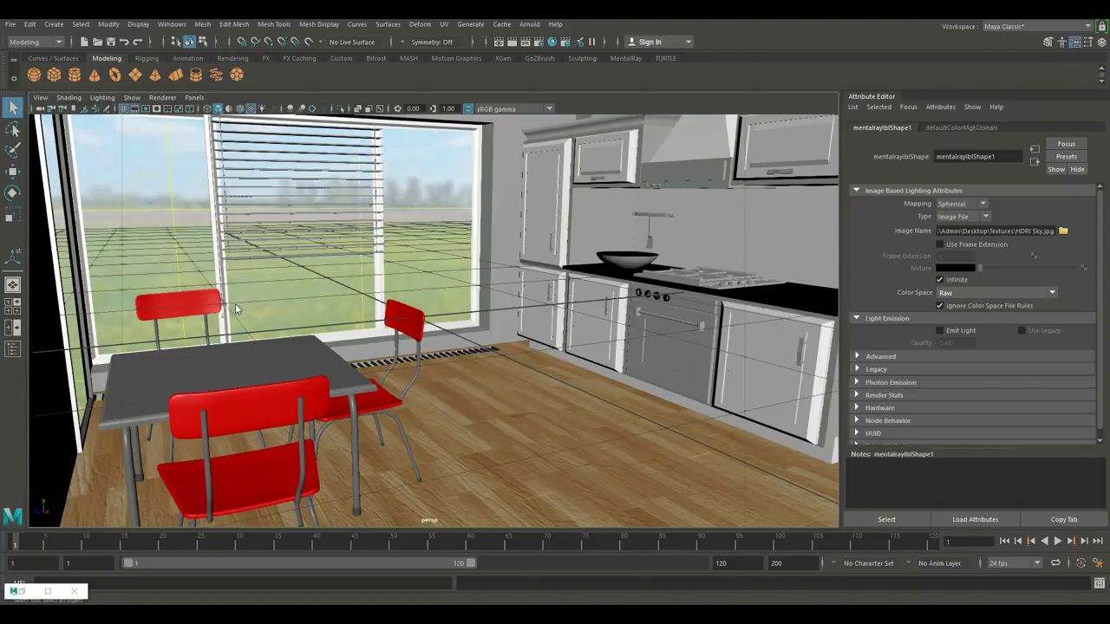
click(512, 43)
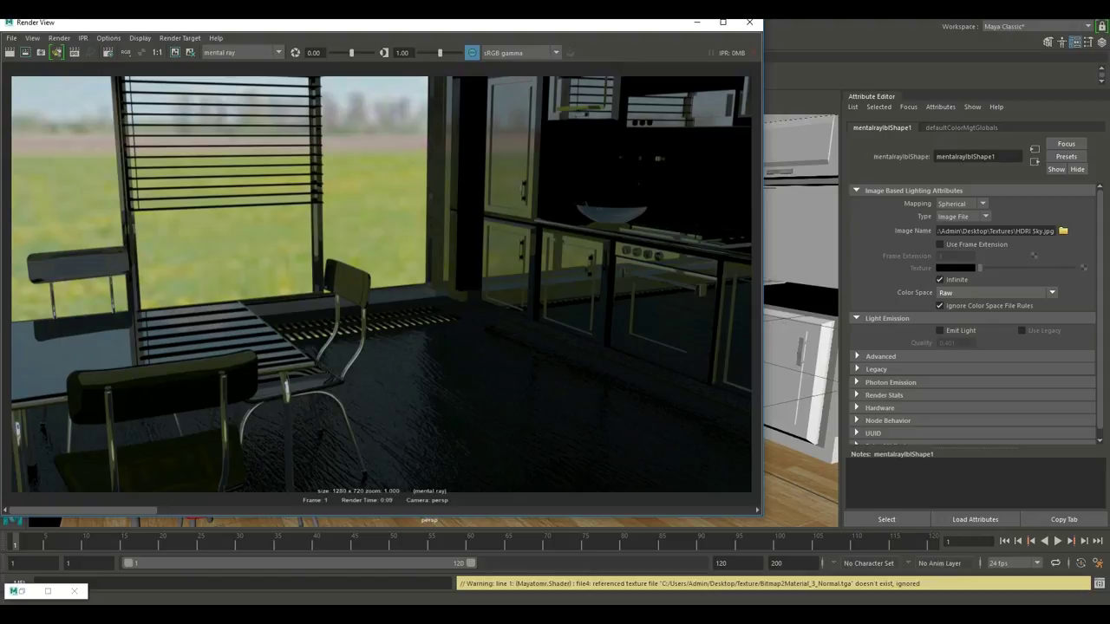
click(175, 53)
- Switch to the Persp/Outliner layout, select mentalrayIbl1 and enable Emit Light
click(696, 22)
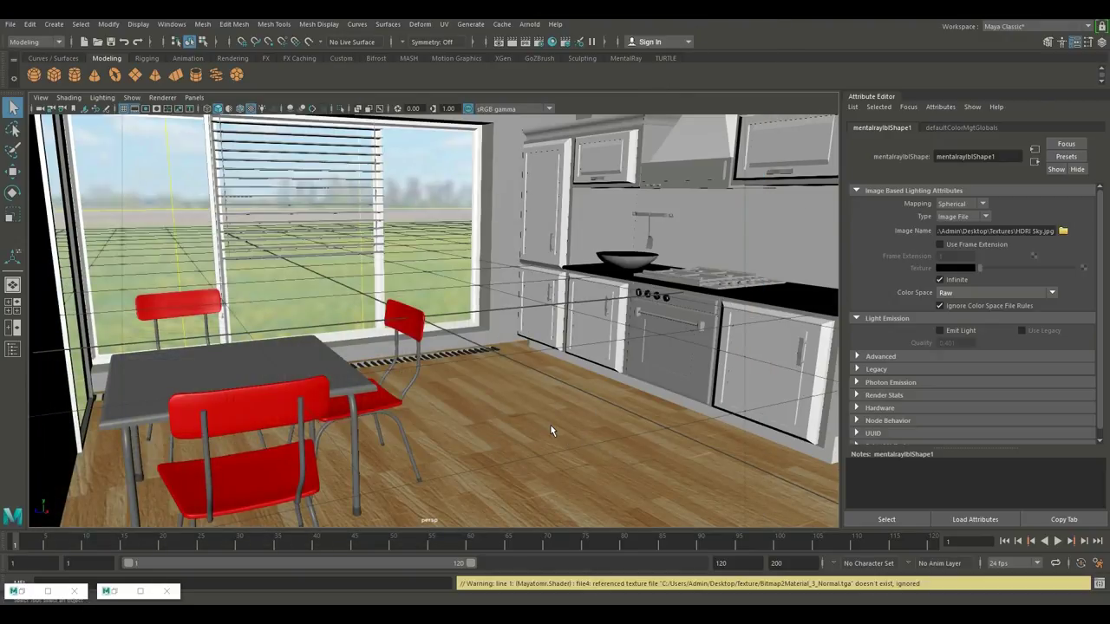
click(13, 351)
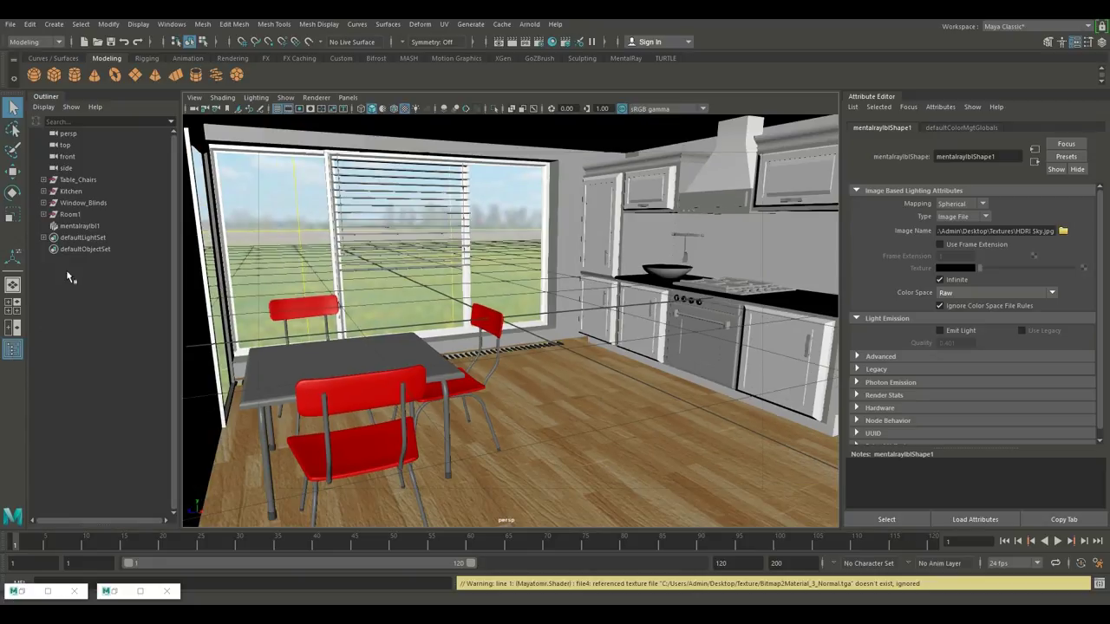
click(88, 227)
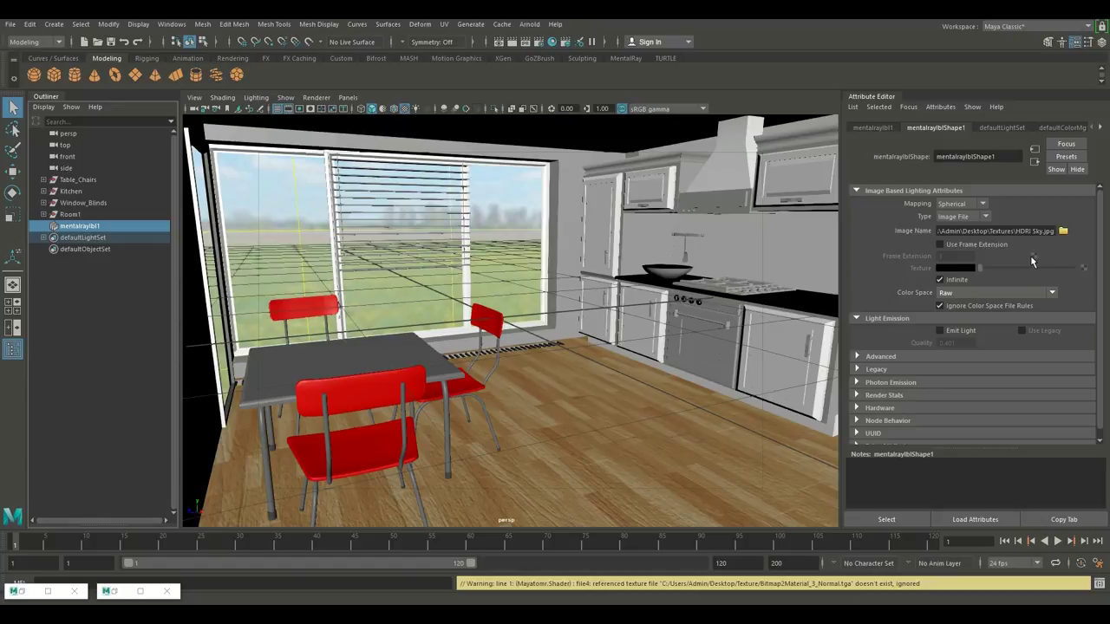
scroll(1030, 256, down, 1)
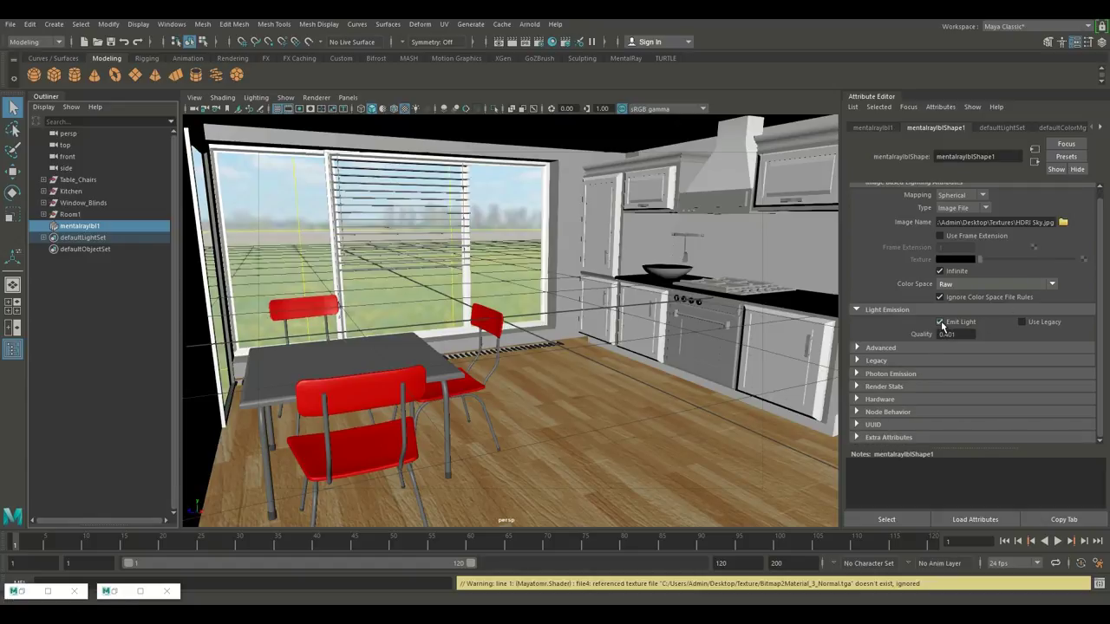
click(194, 97)
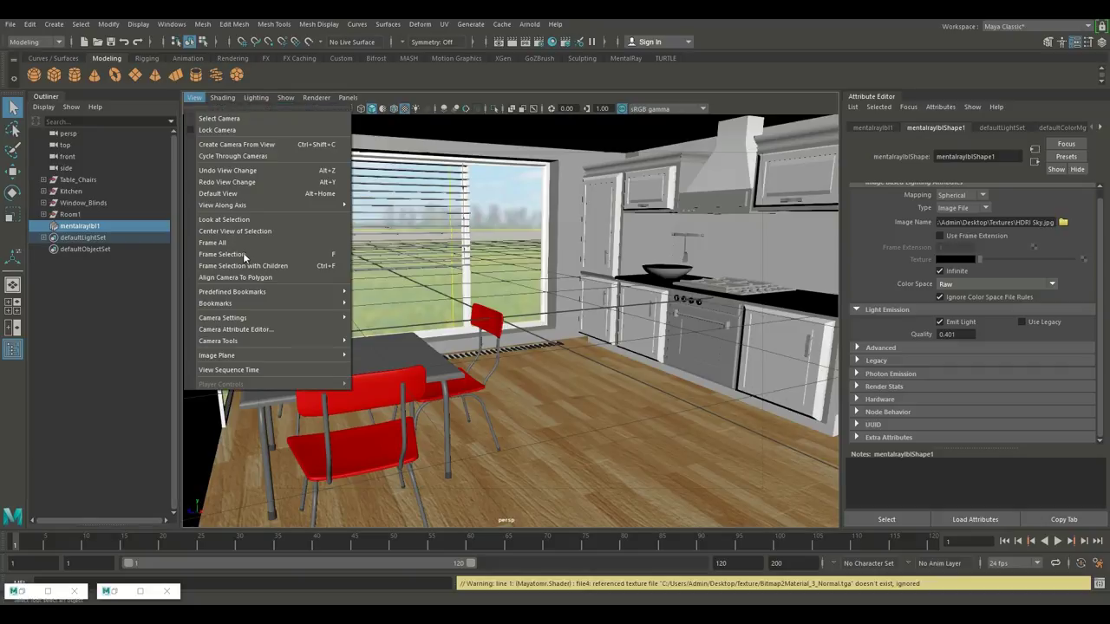
- Re-render the interior bookmark and flip between the new bright render and the earlier dark one
click(383, 305)
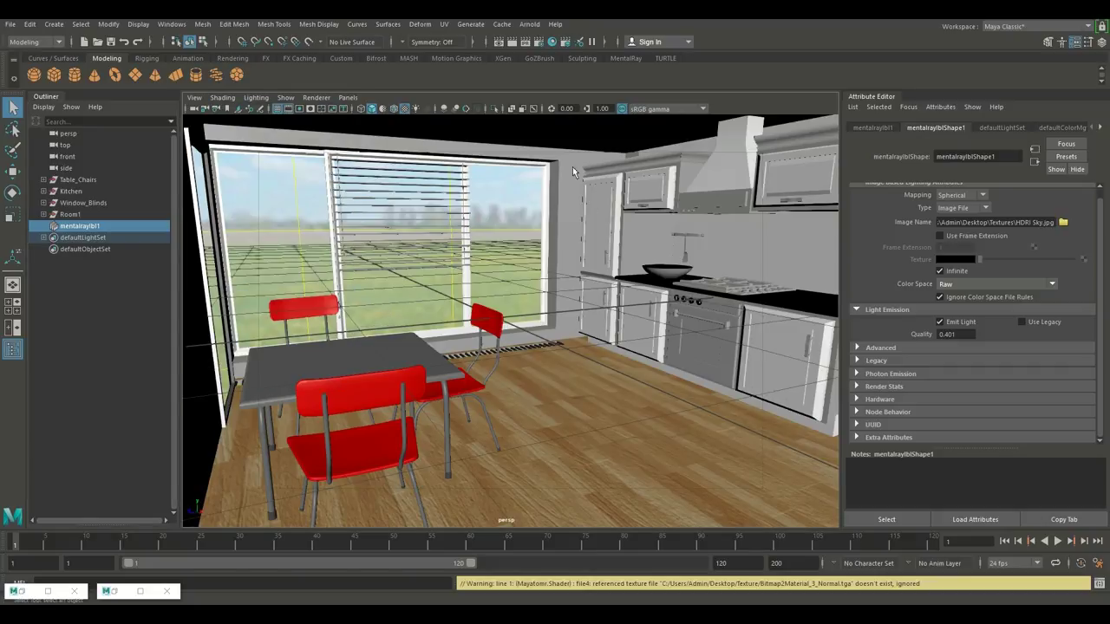
click(512, 45)
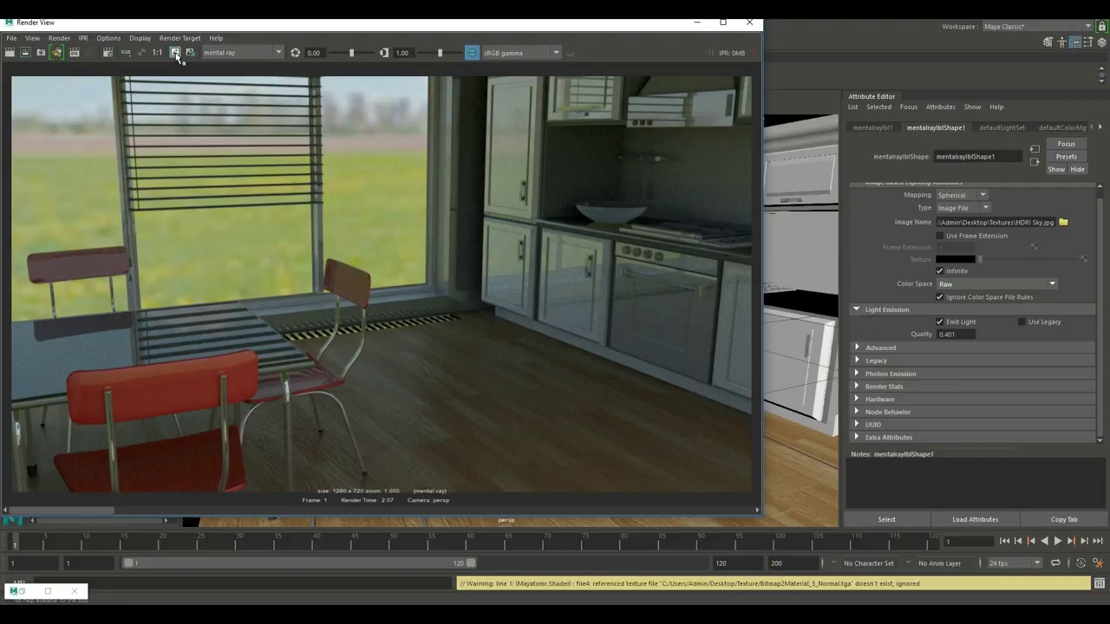
click(271, 510)
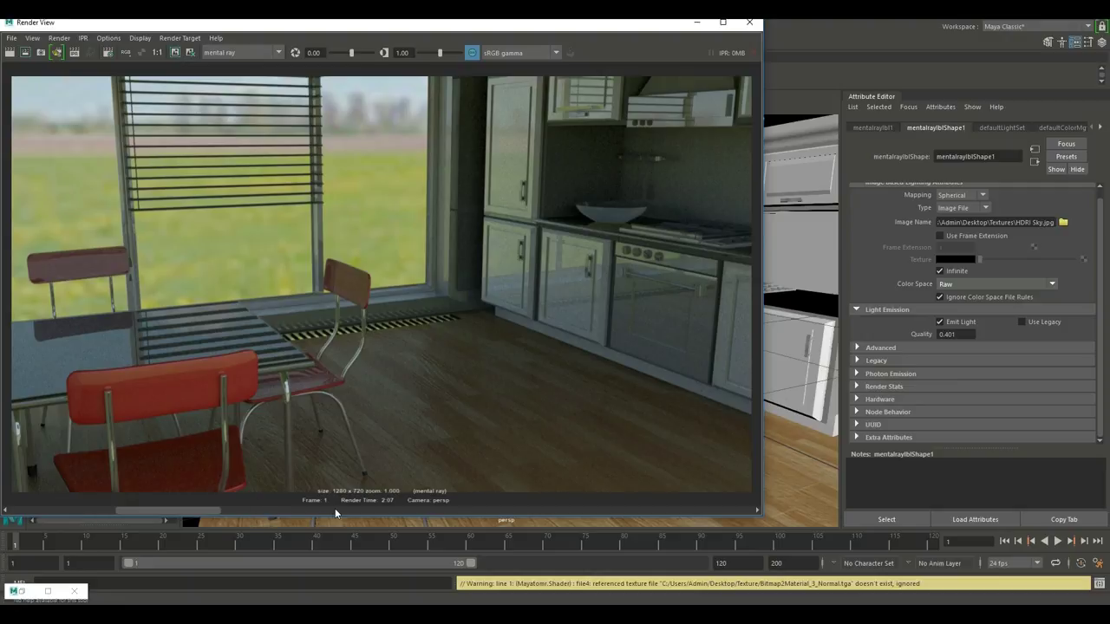
click(334, 509)
click(177, 509)
click(291, 510)
click(177, 510)
click(695, 25)
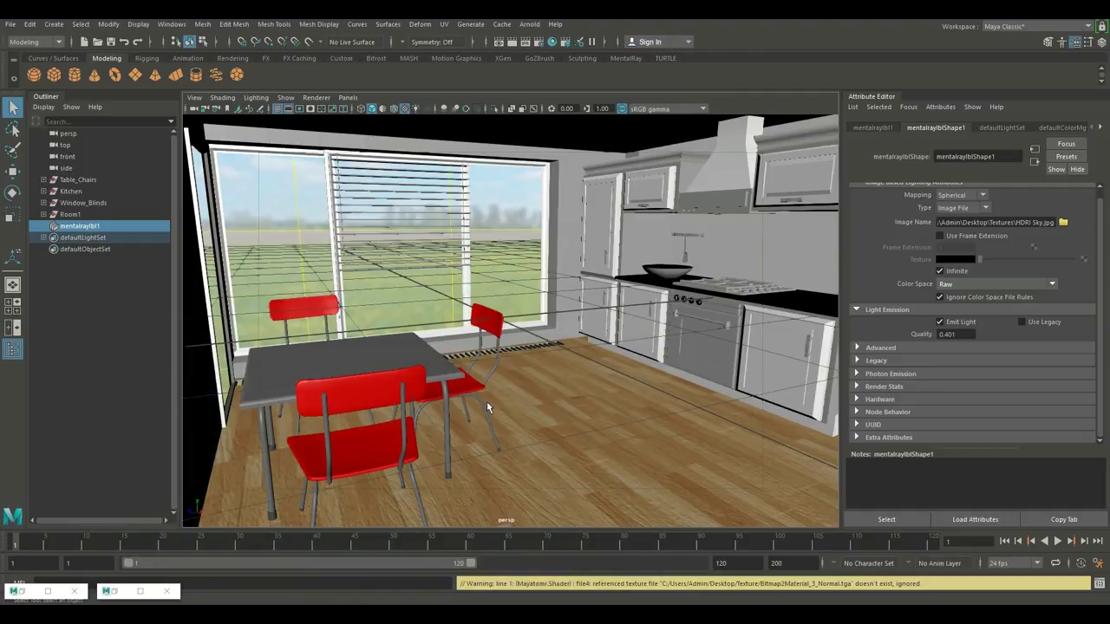
- Add a directional light from an exterior view and switch the viewport to wireframe
scroll(487, 400, down, 10)
alt+drag(482, 407, 519, 438)
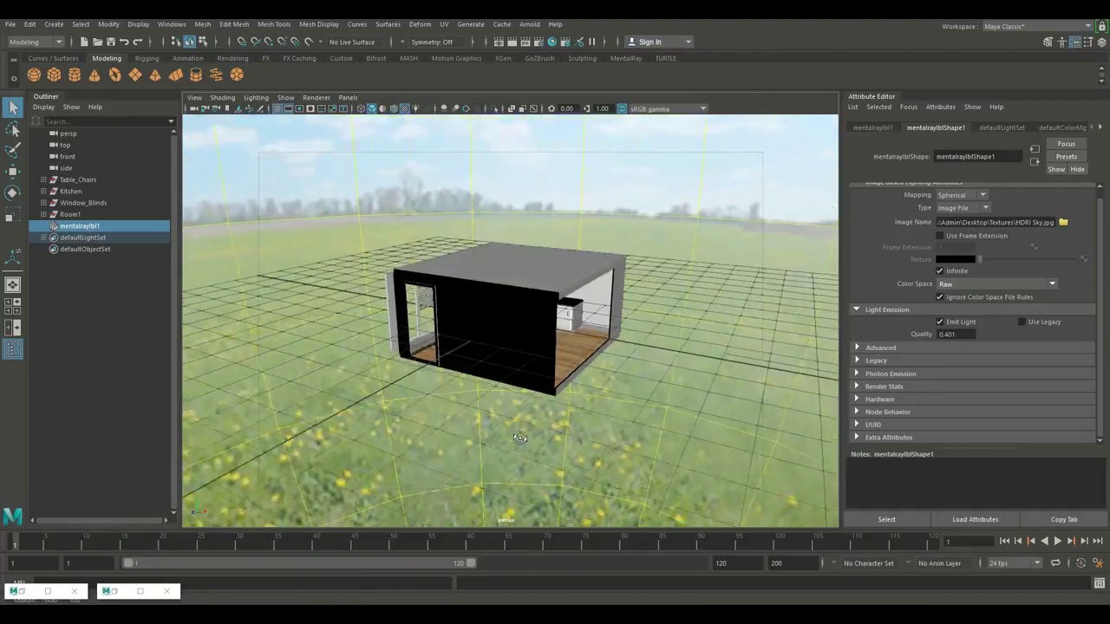
click(54, 24)
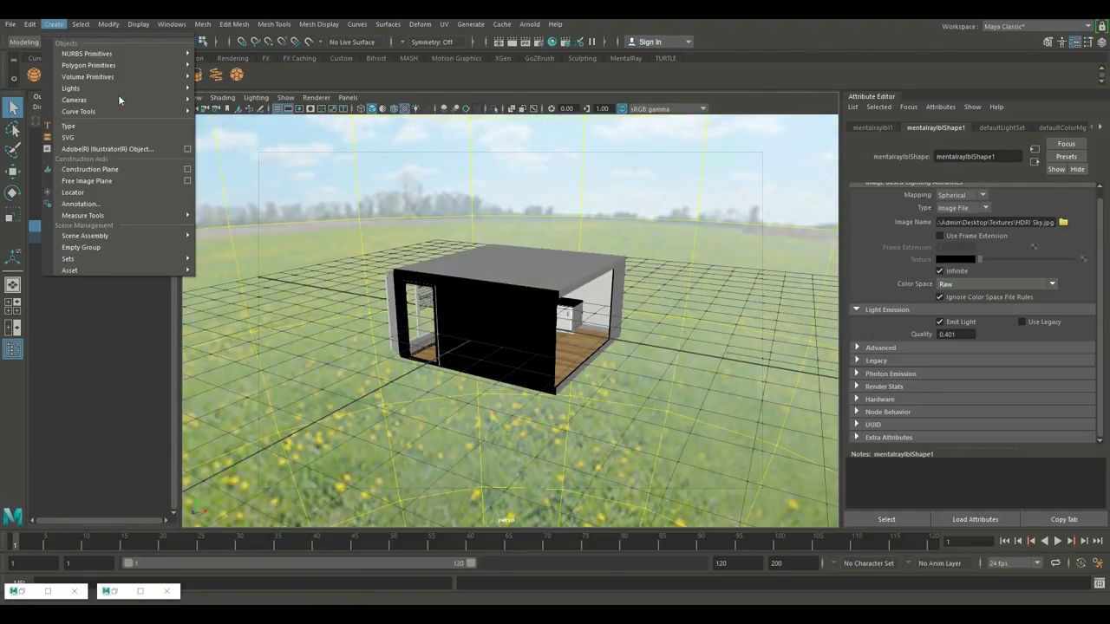
mouse_move(130, 89)
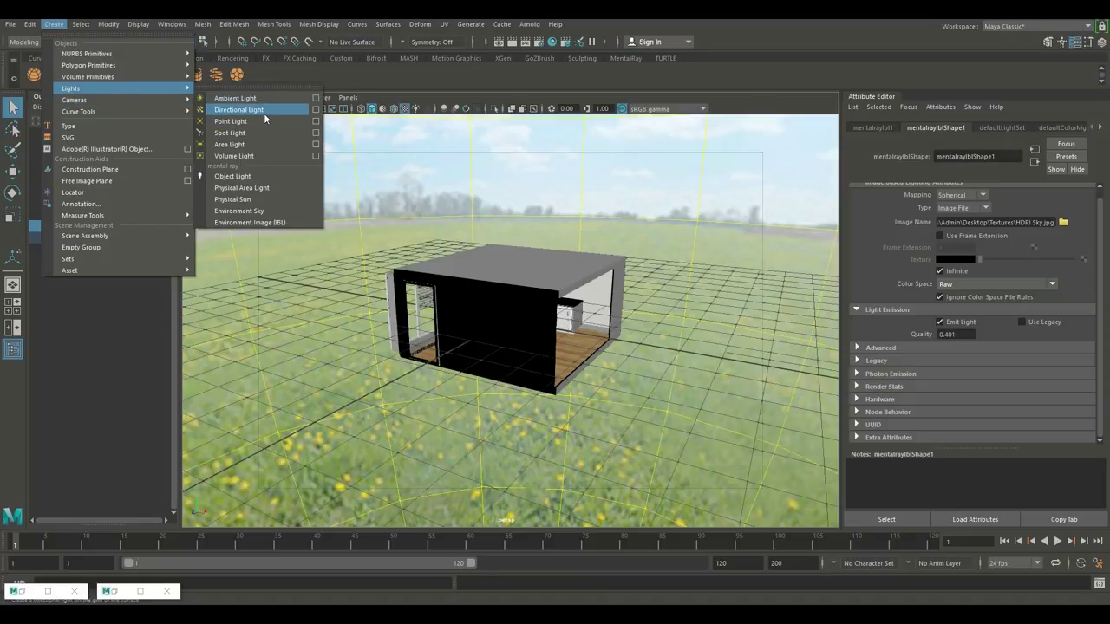
click(264, 113)
scroll(389, 279, up, 3)
key(4)
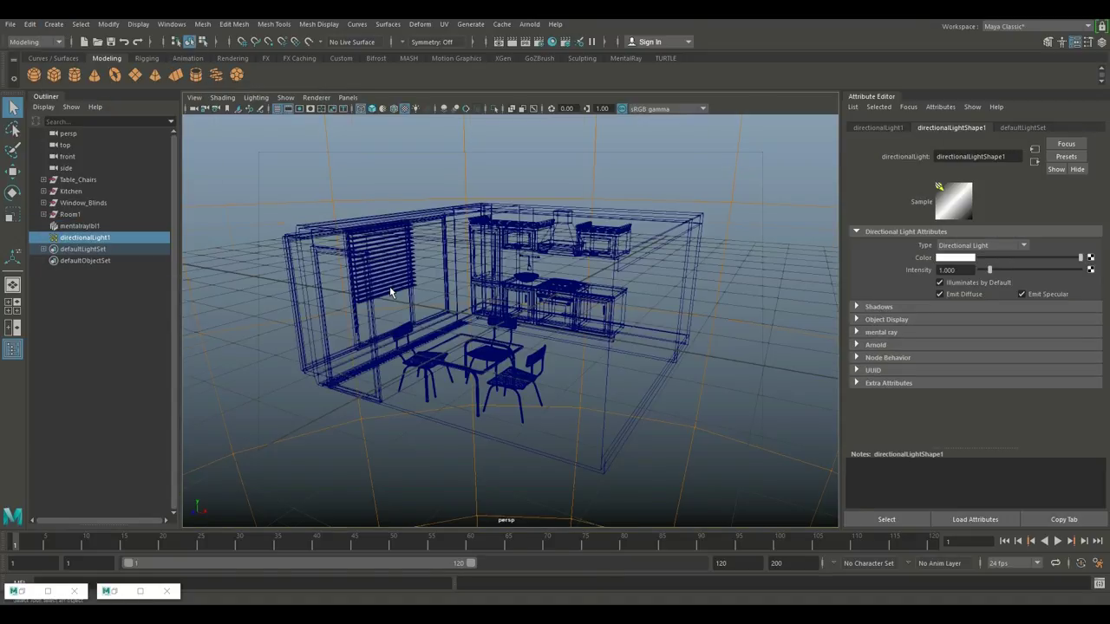
scroll(393, 338, down, 5)
alt+drag(393, 338, 450, 383)
scroll(446, 364, up, 5)
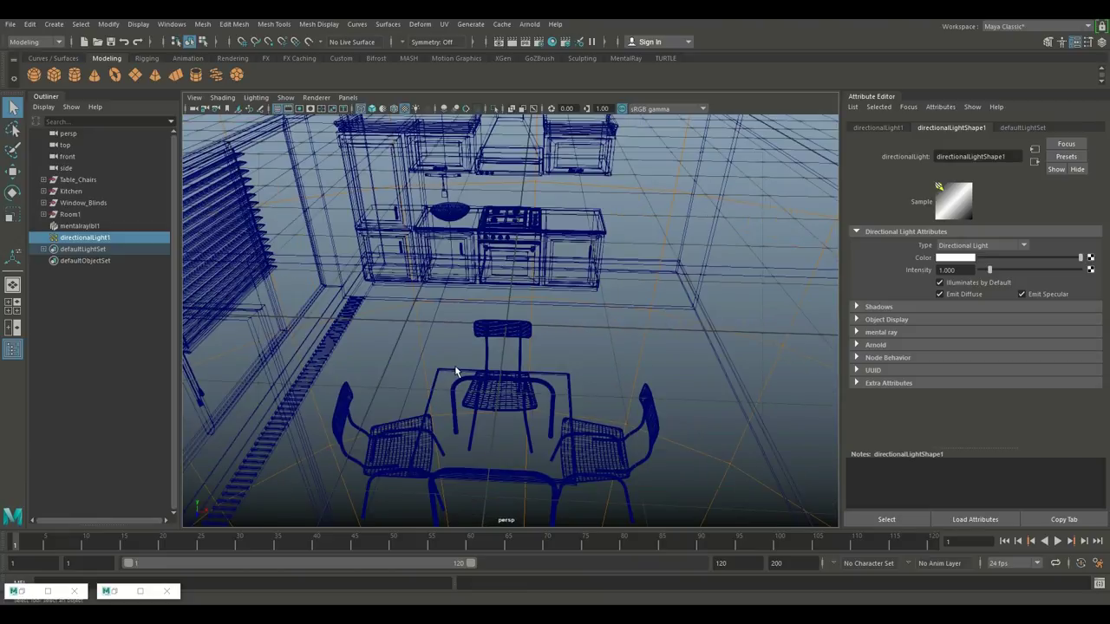
scroll(455, 371, down, 5)
- Move directionalLight1 up above the house and off to its side
key(w)
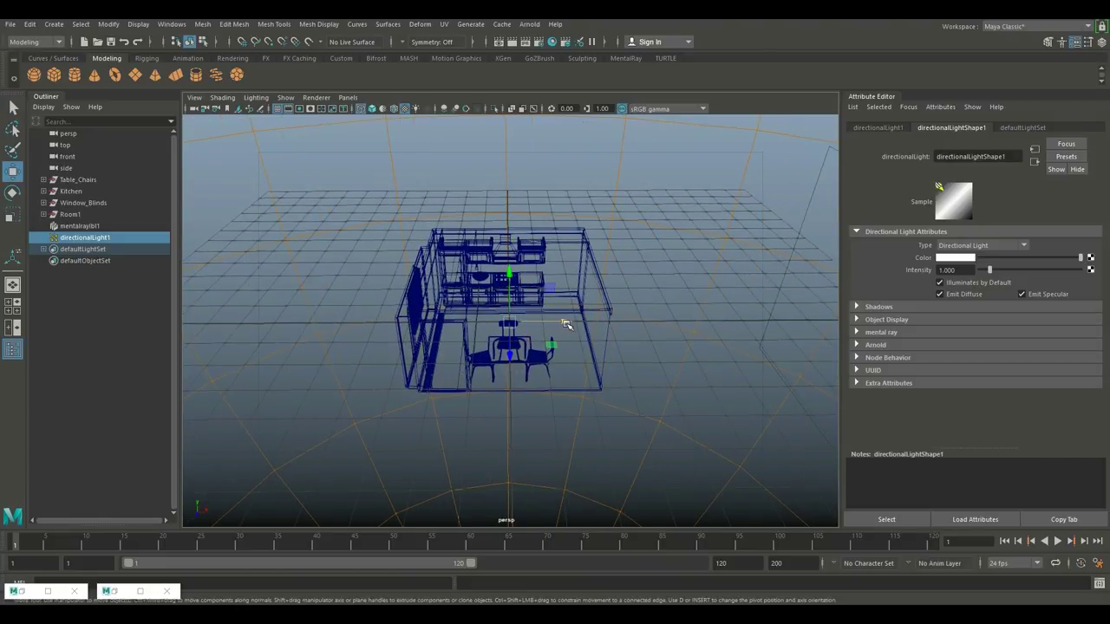
drag(563, 322, 352, 350)
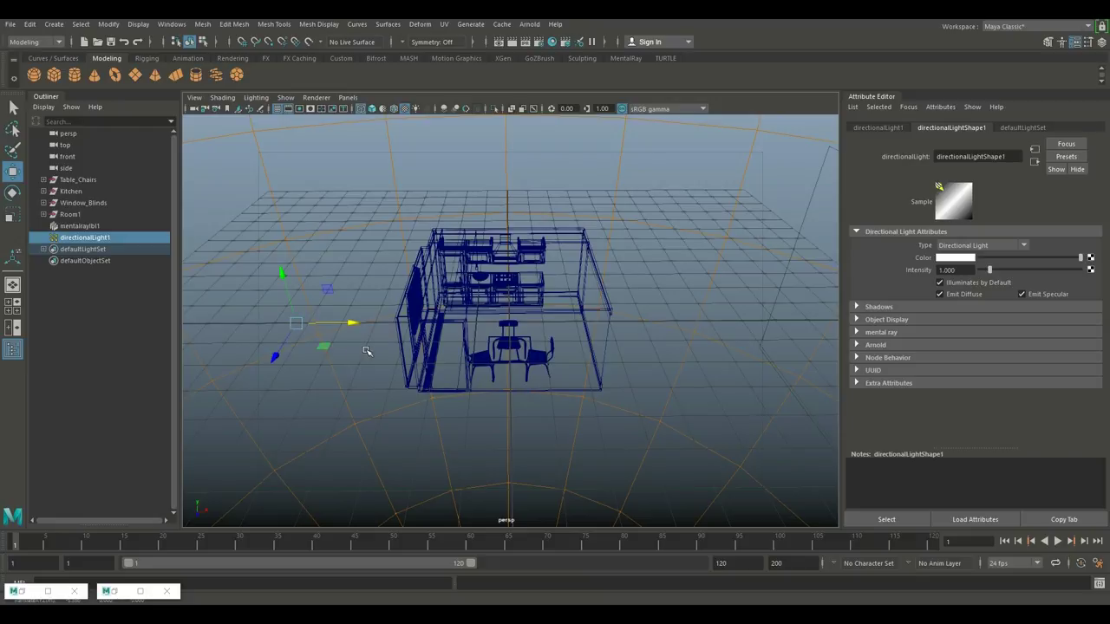
key(t)
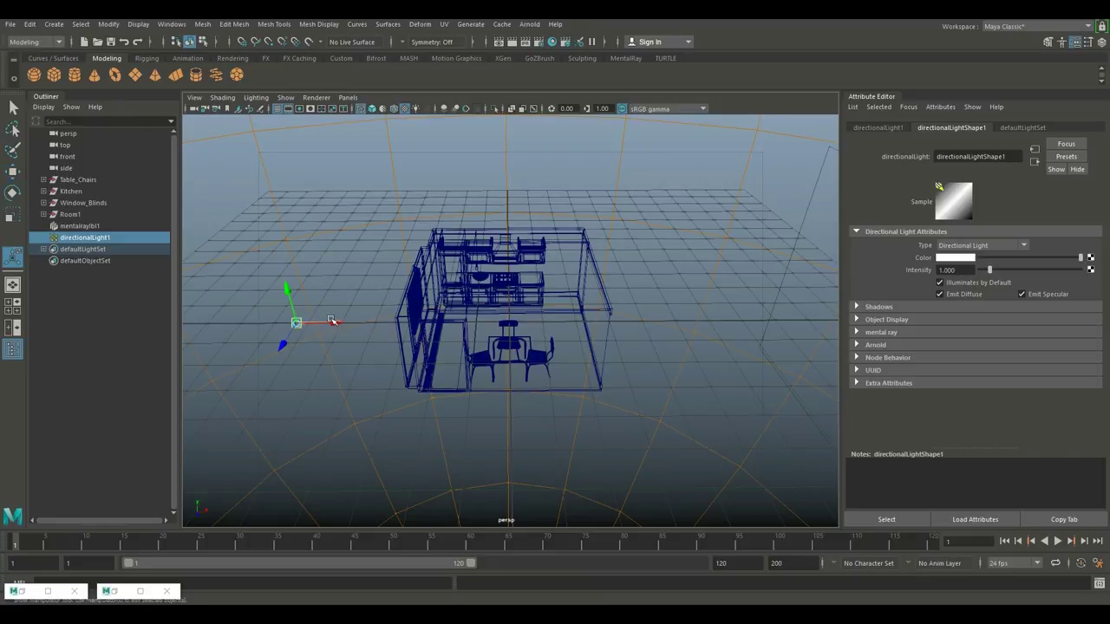
drag(310, 332, 544, 341)
alt+drag(540, 386, 569, 364)
drag(227, 313, 368, 308)
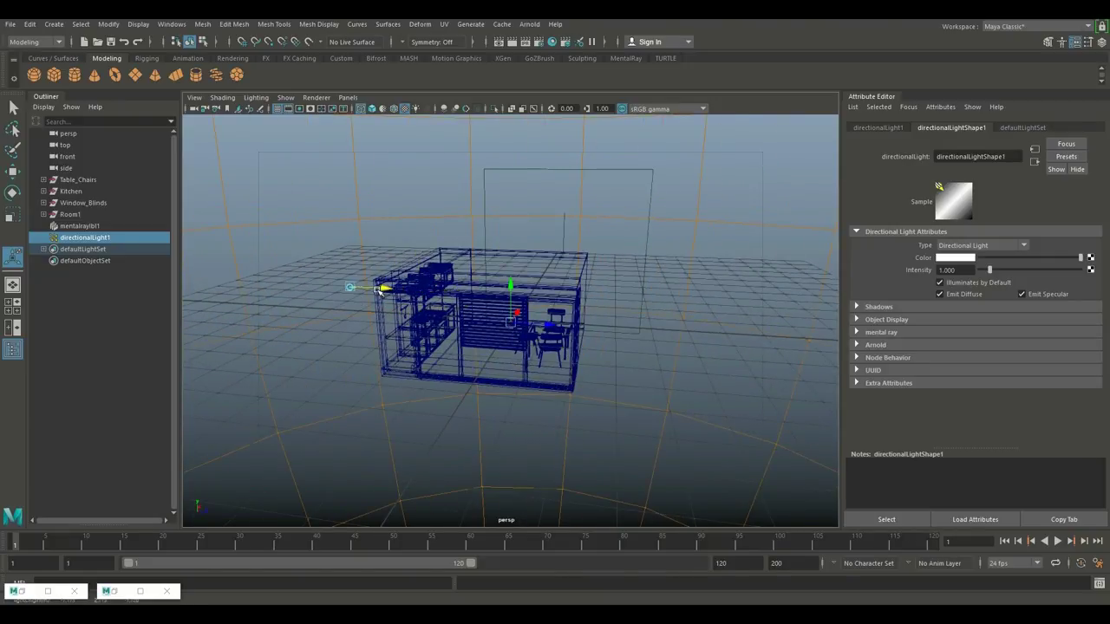
alt+drag(373, 291, 188, 341)
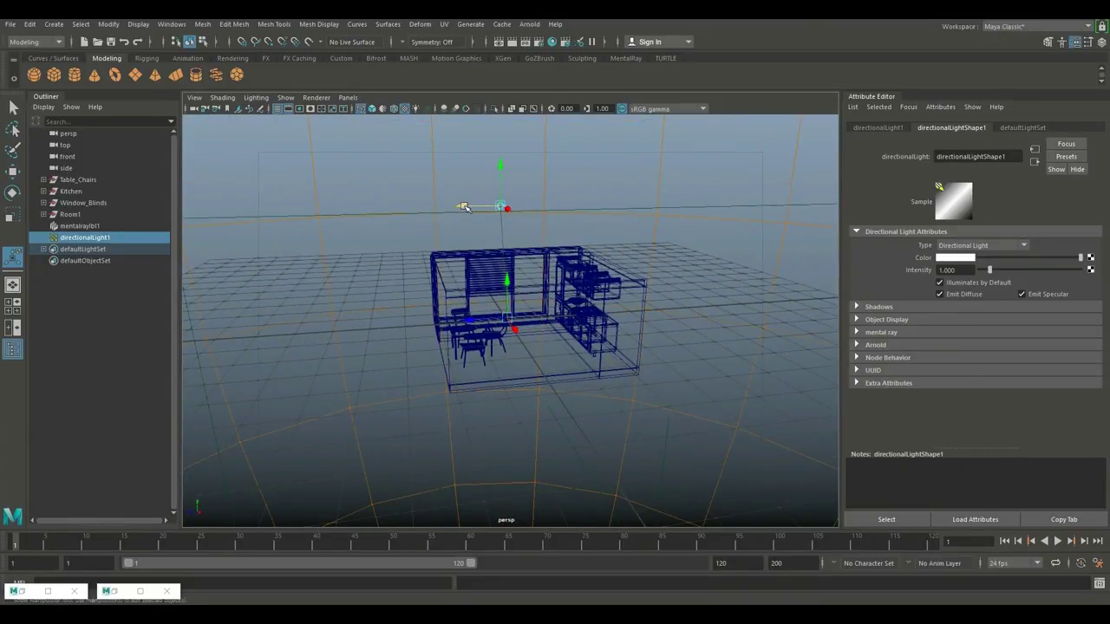
drag(464, 207, 519, 208)
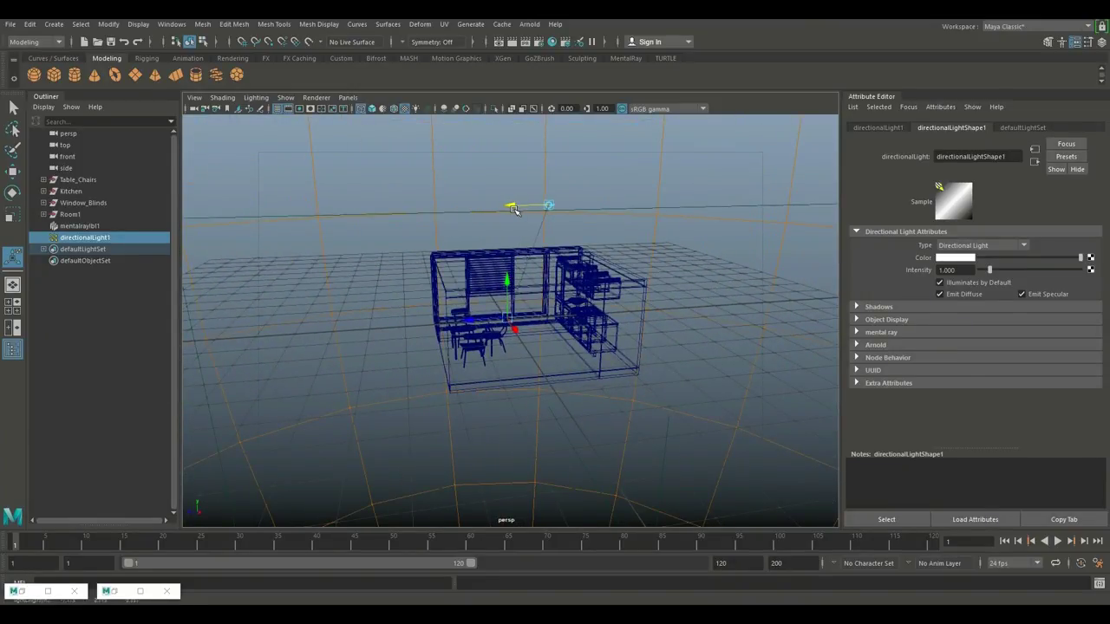
alt+drag(460, 254, 471, 270)
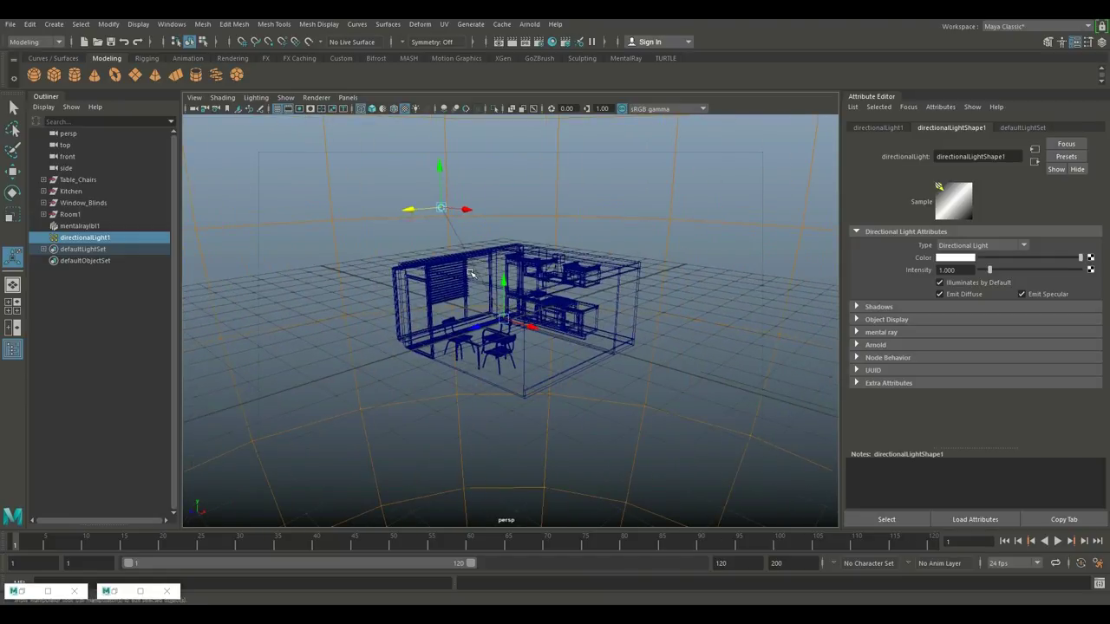
click(194, 97)
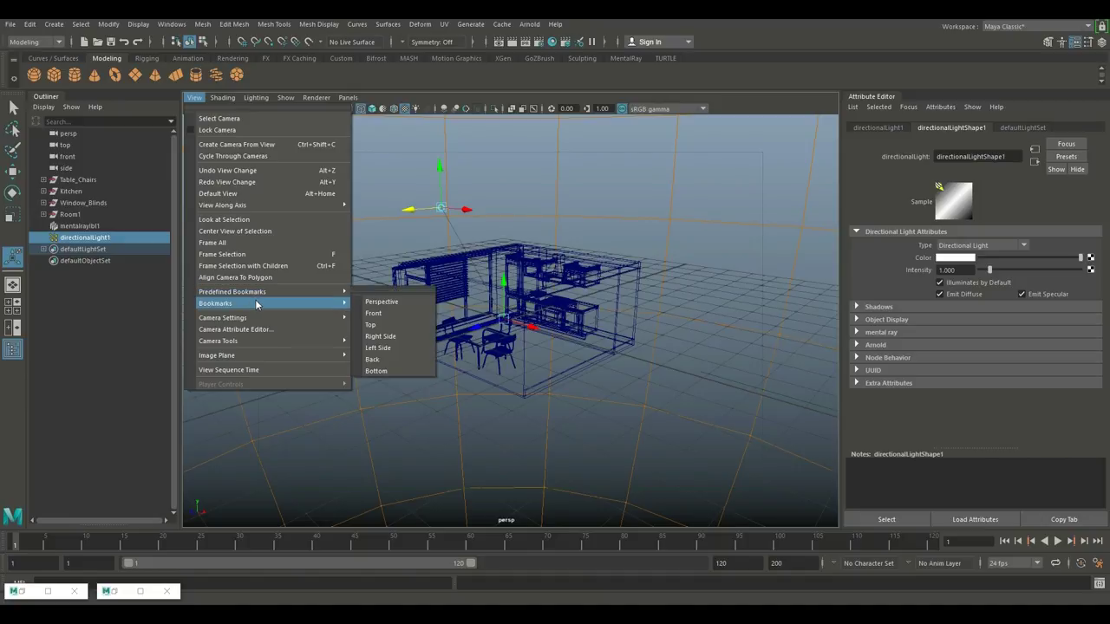
- Jump to the 'interior' camera bookmark and restore textured shaded display with 6
mouse_move(269, 303)
click(373, 304)
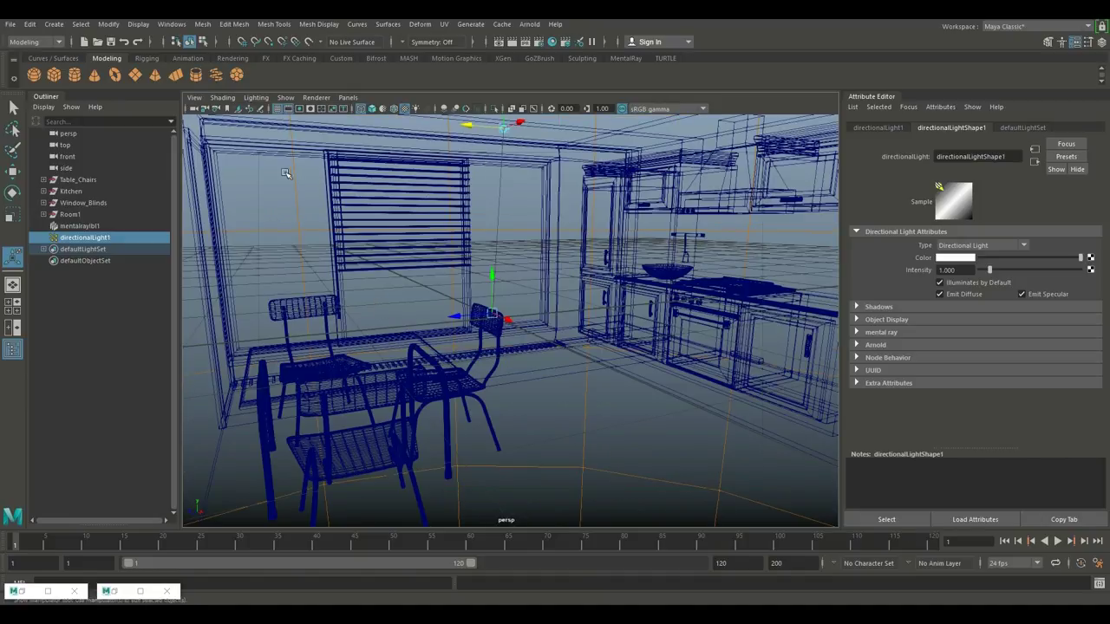
key(6)
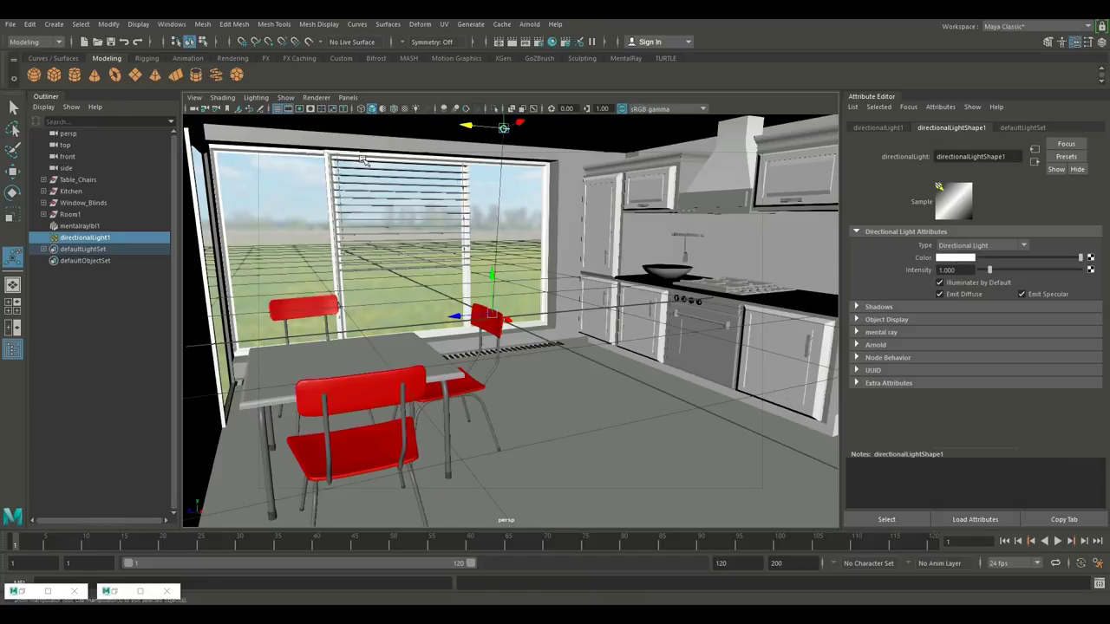
- Tint the directionalLight1 sun colour pale yellow
click(962, 258)
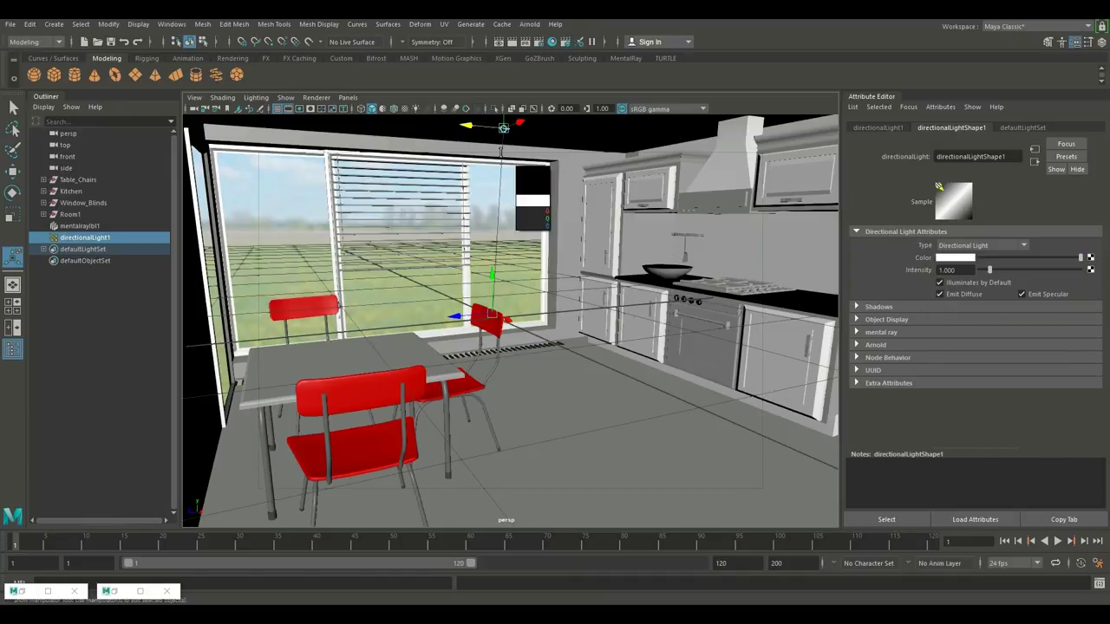
drag(517, 217, 954, 253)
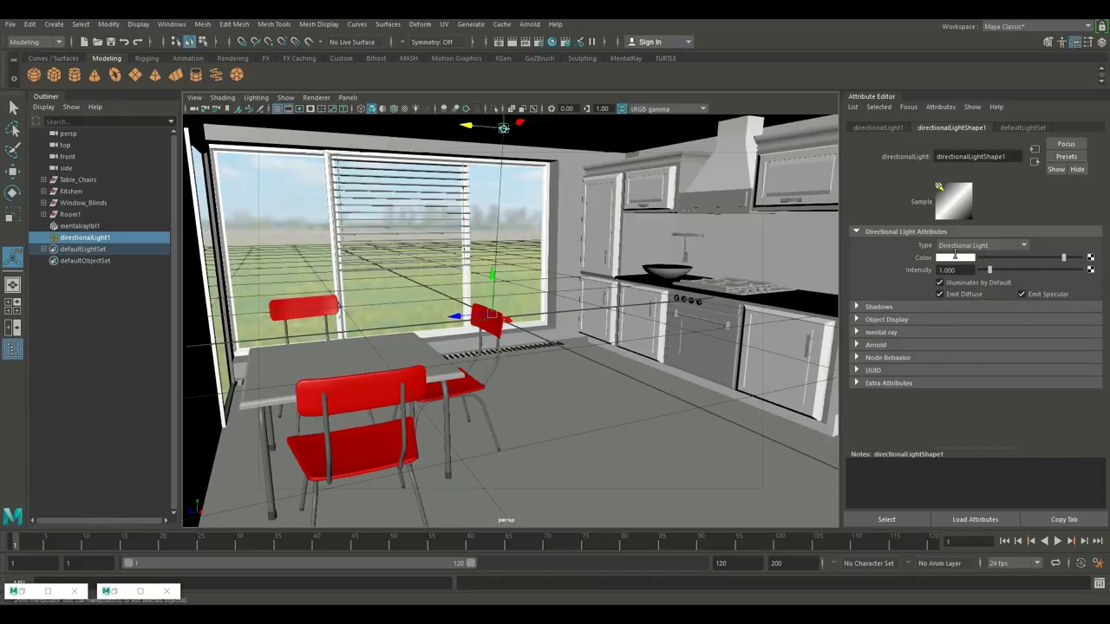
click(954, 254)
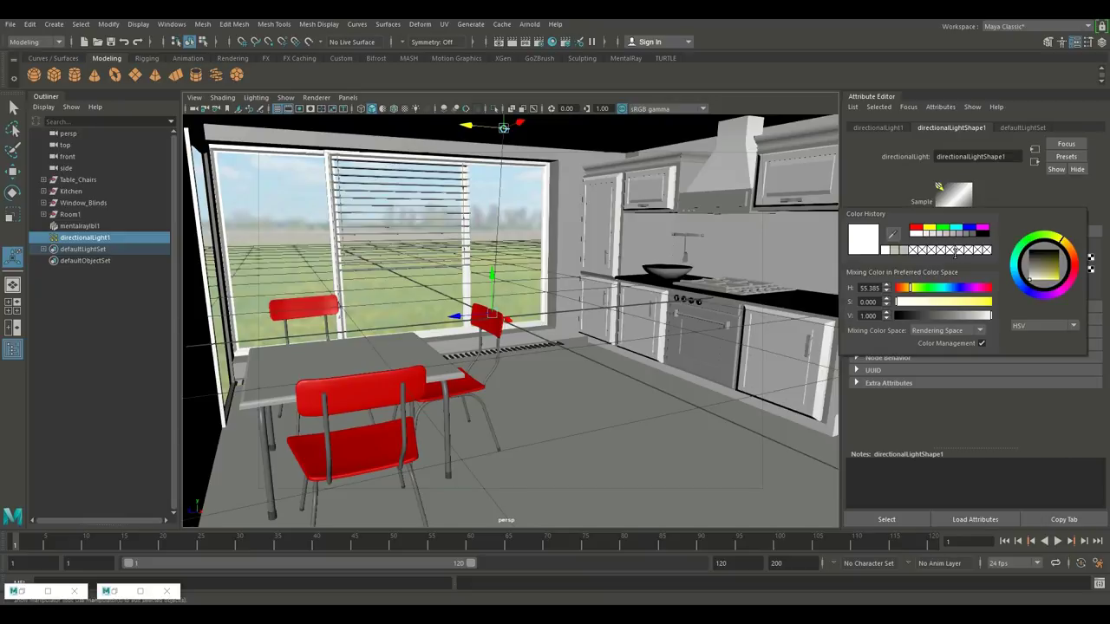
click(955, 259)
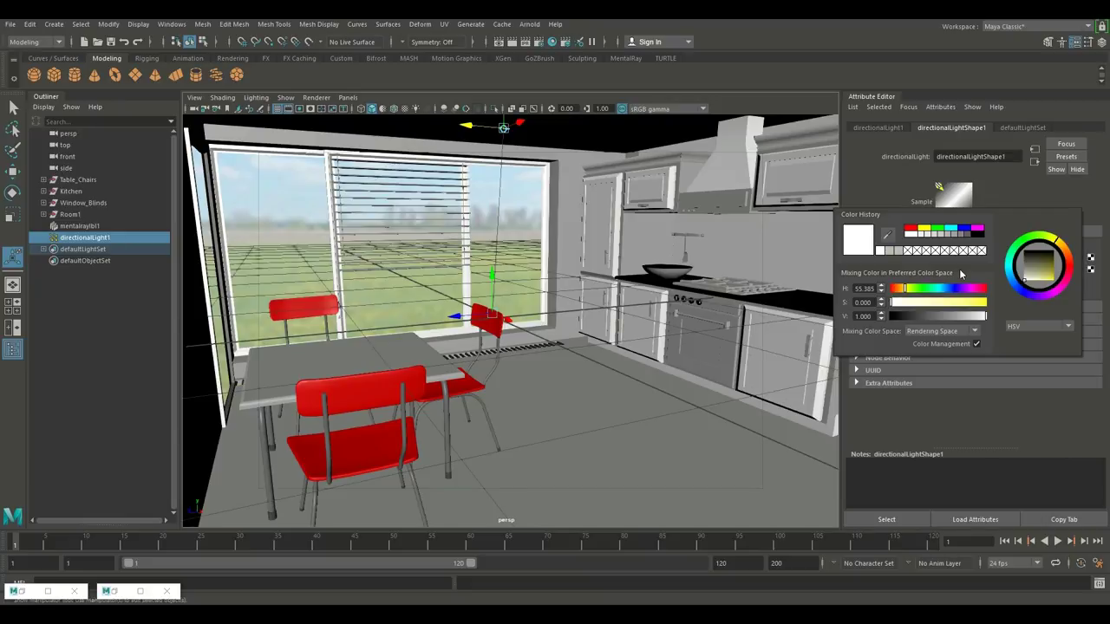
drag(968, 305, 923, 303)
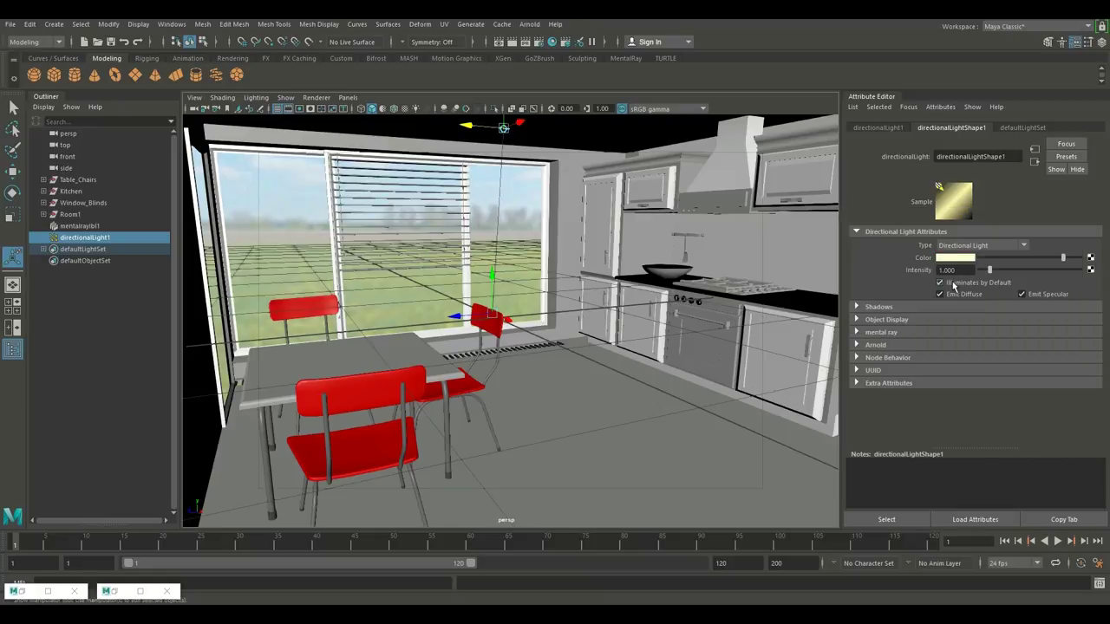
- Set the sun light's intensity to 0.75 and render the kitchen in mental ray
double_click(960, 271)
text(0.75)
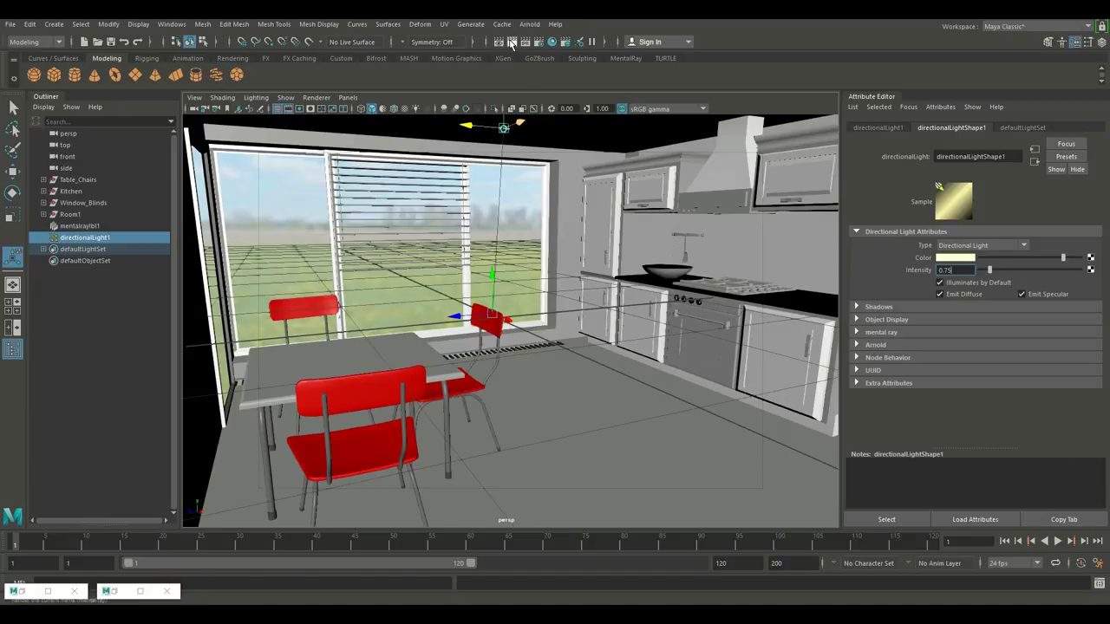
click(512, 45)
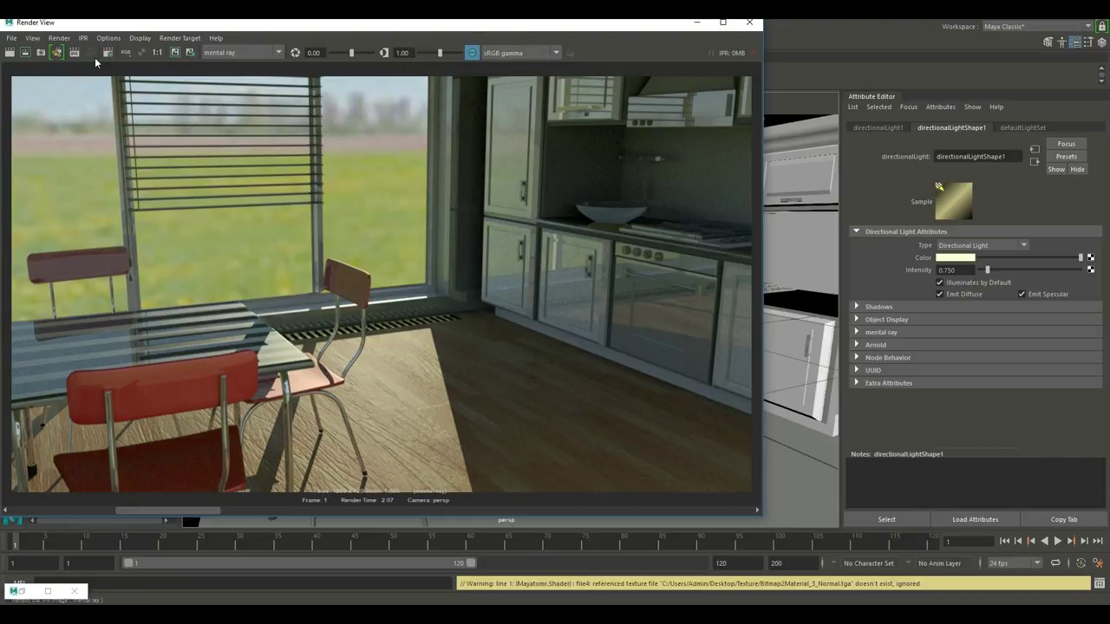
- Keep the new render, compare it with the earlier darker one, then close Render View
click(175, 53)
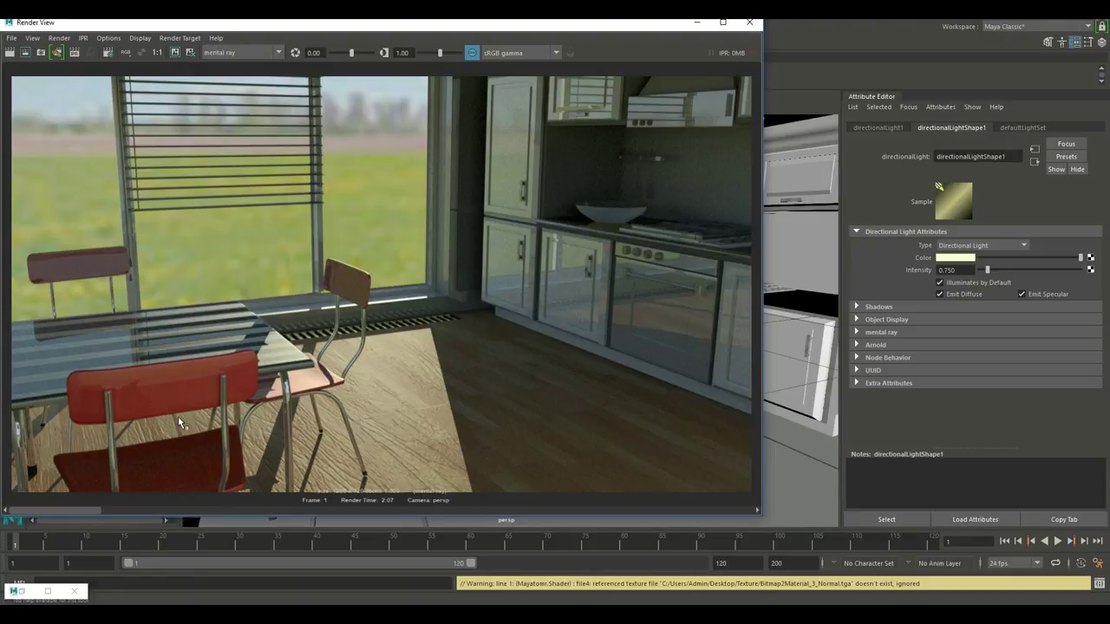
click(252, 509)
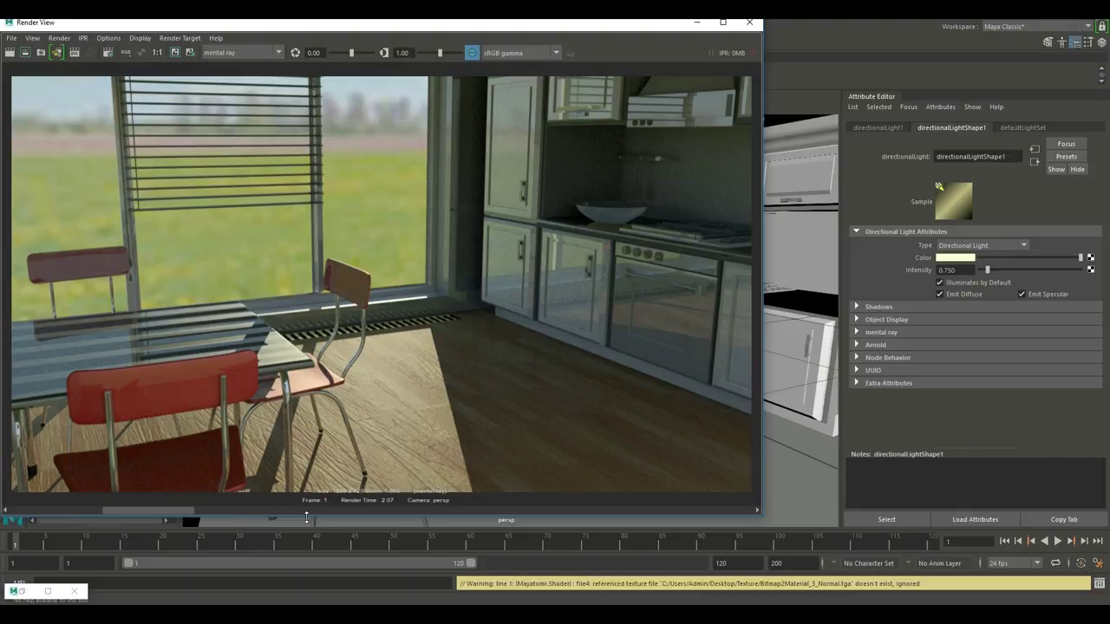
click(153, 507)
click(233, 507)
click(128, 508)
click(233, 510)
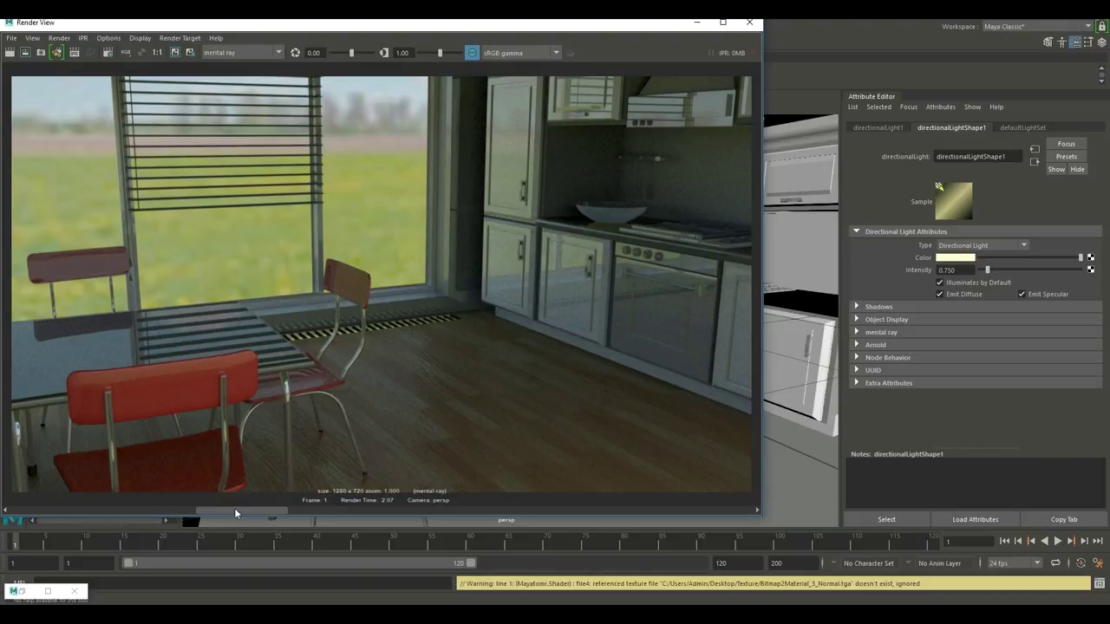
click(150, 510)
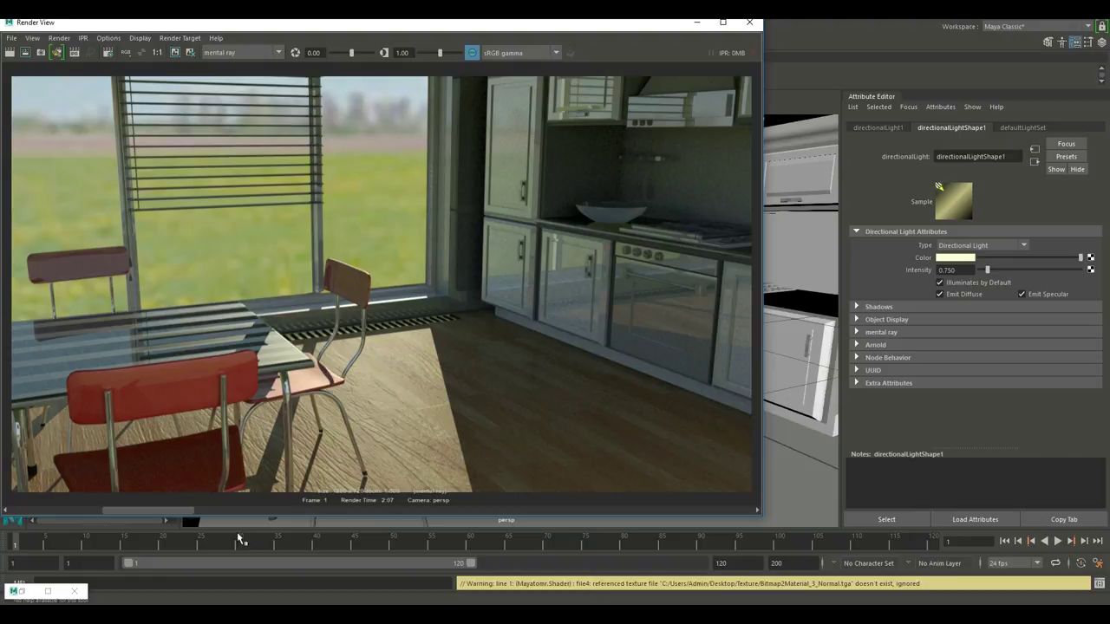
click(697, 22)
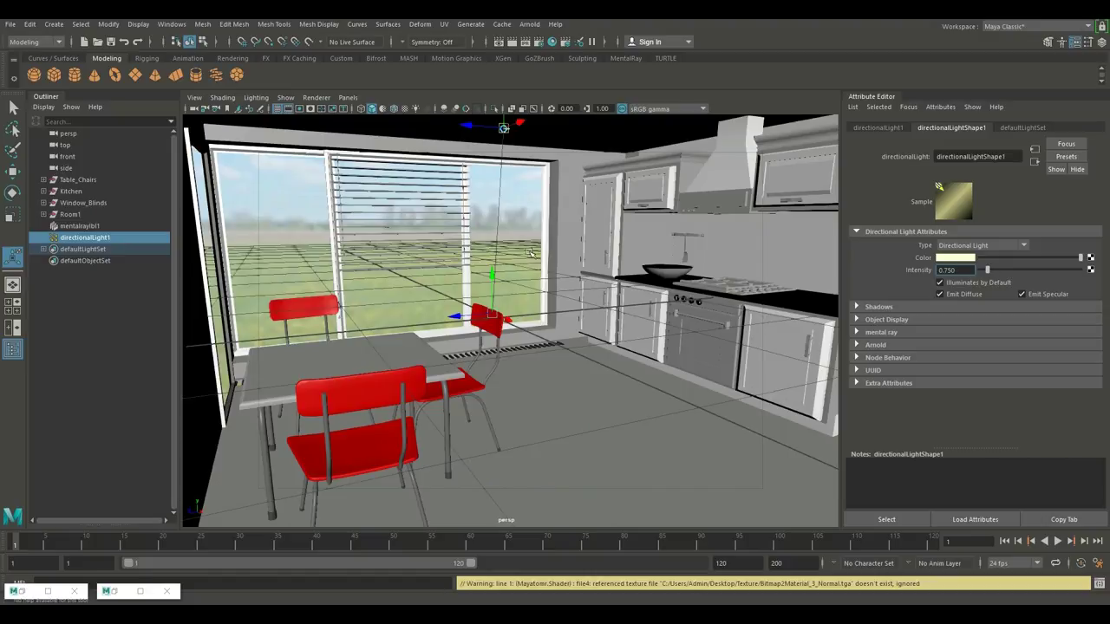
- Create an area light outside the room and switch the view to wireframe
key(a)
alt+drag(419, 335, 472, 342)
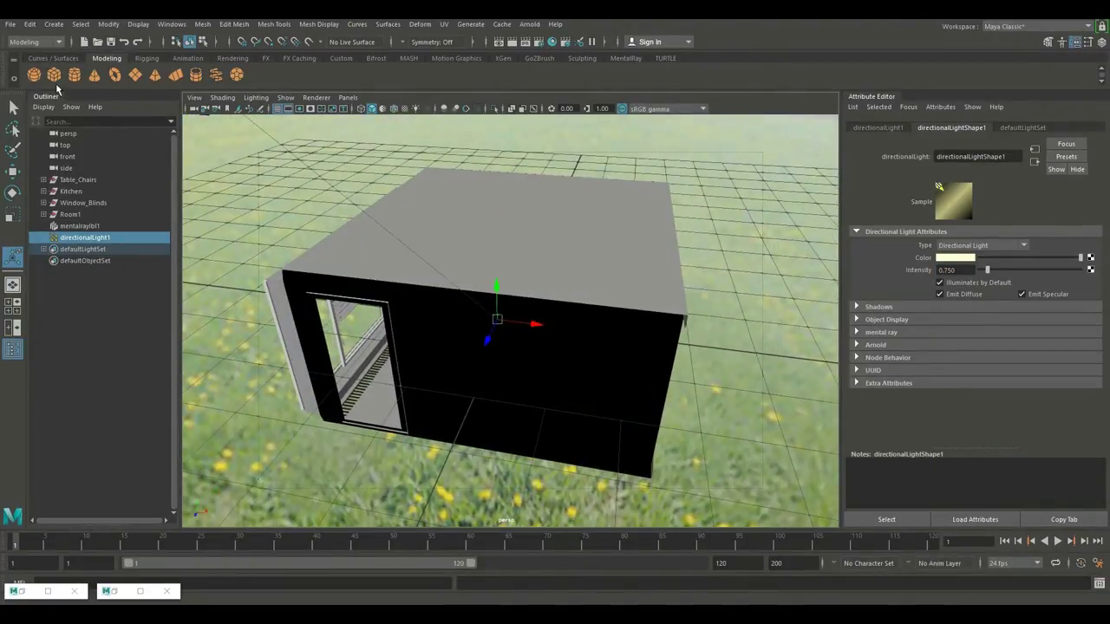
click(54, 23)
mouse_move(108, 88)
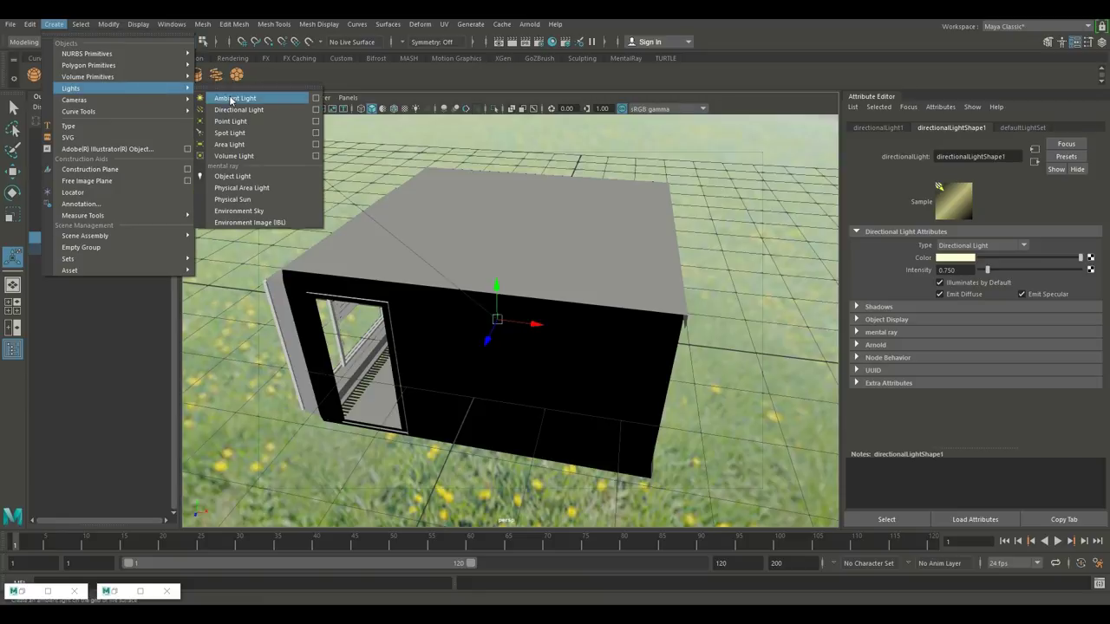
click(242, 143)
scroll(344, 257, down, 5)
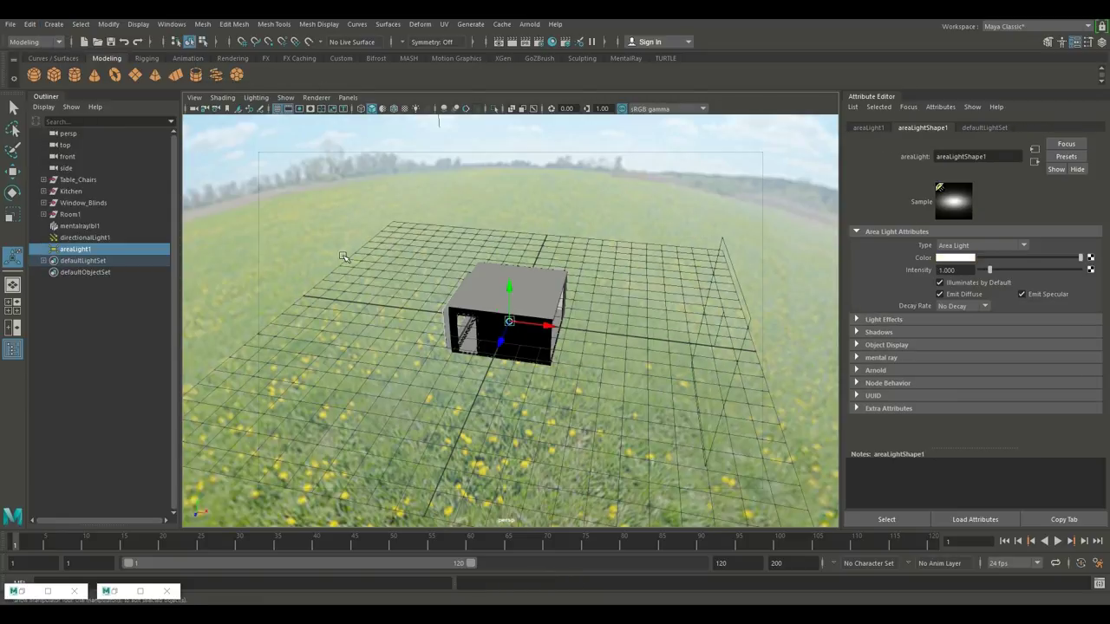
scroll(344, 258, up, 7)
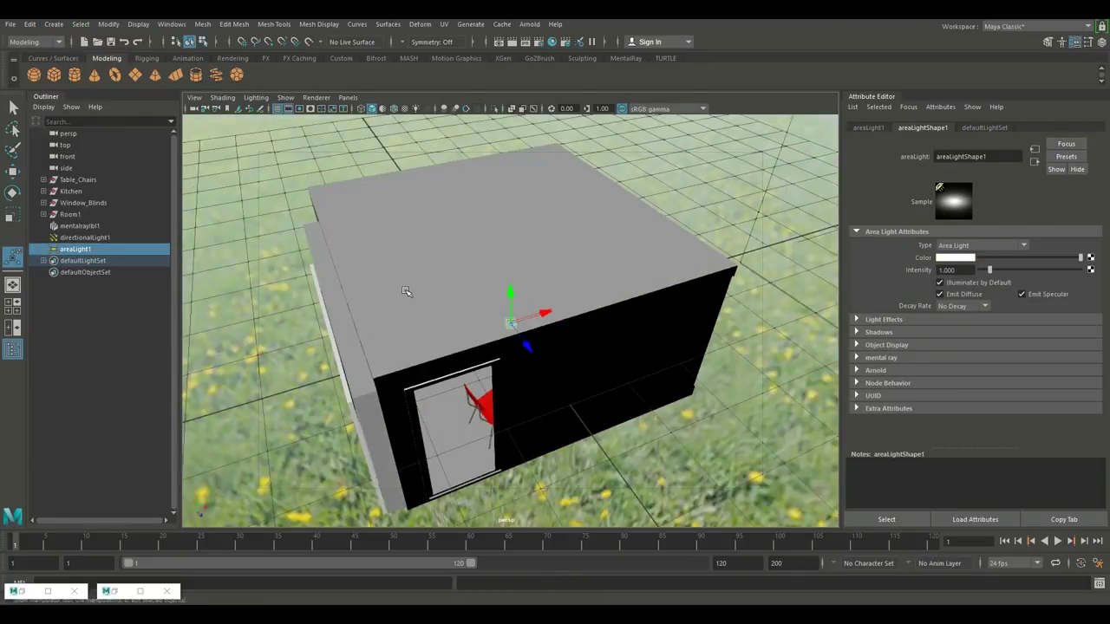
key(4)
- Move the area light toward the window side and enlarge it into a large panel
drag(546, 312, 304, 381)
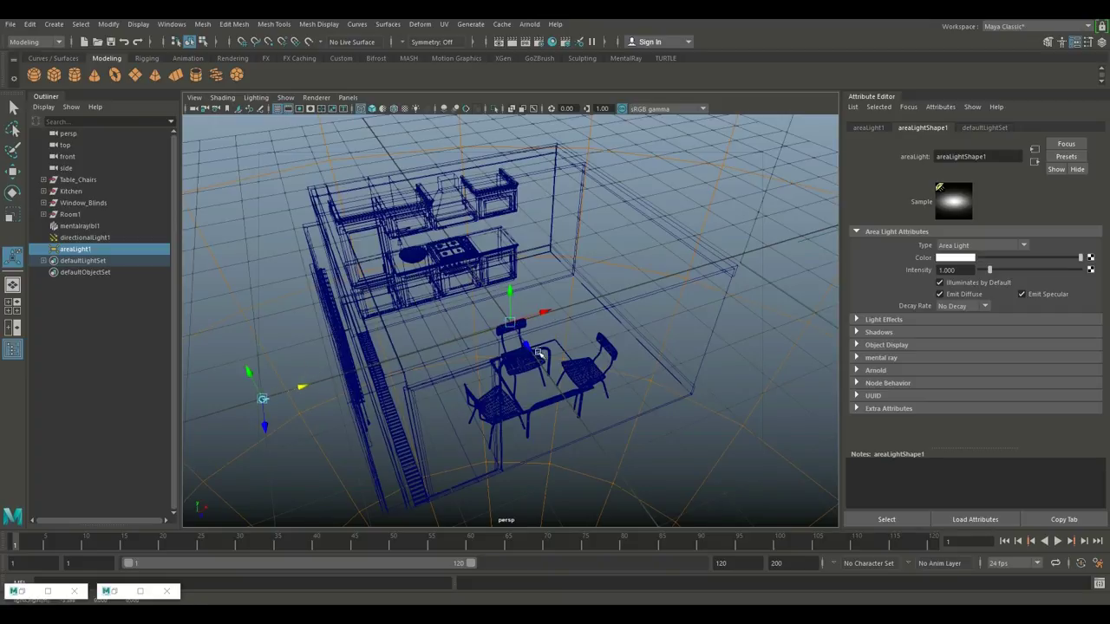
drag(545, 312, 286, 286)
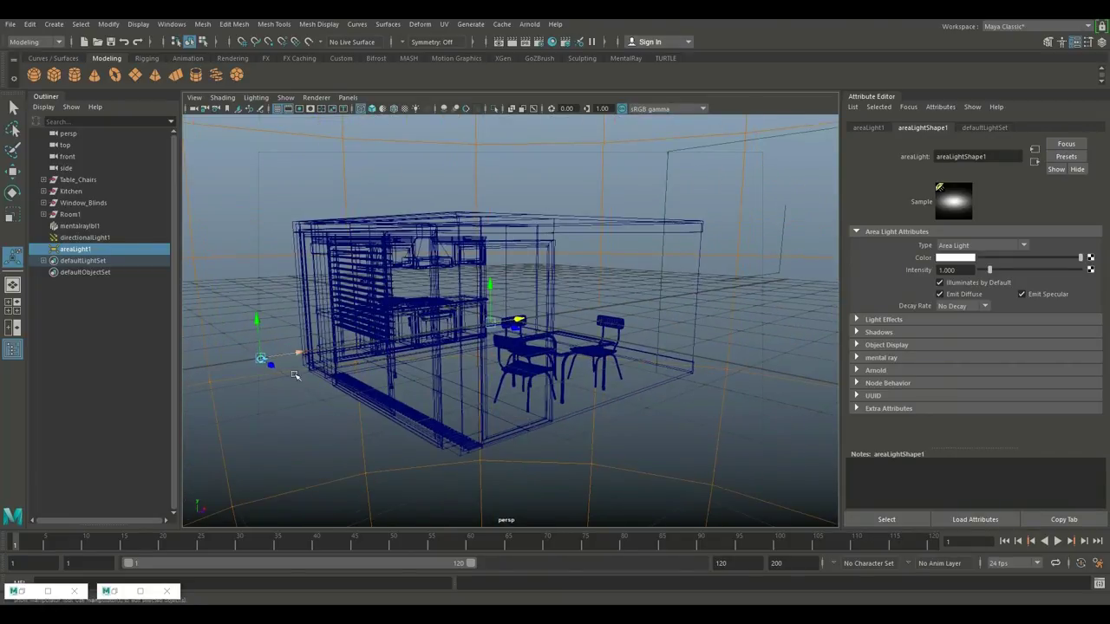
key(r)
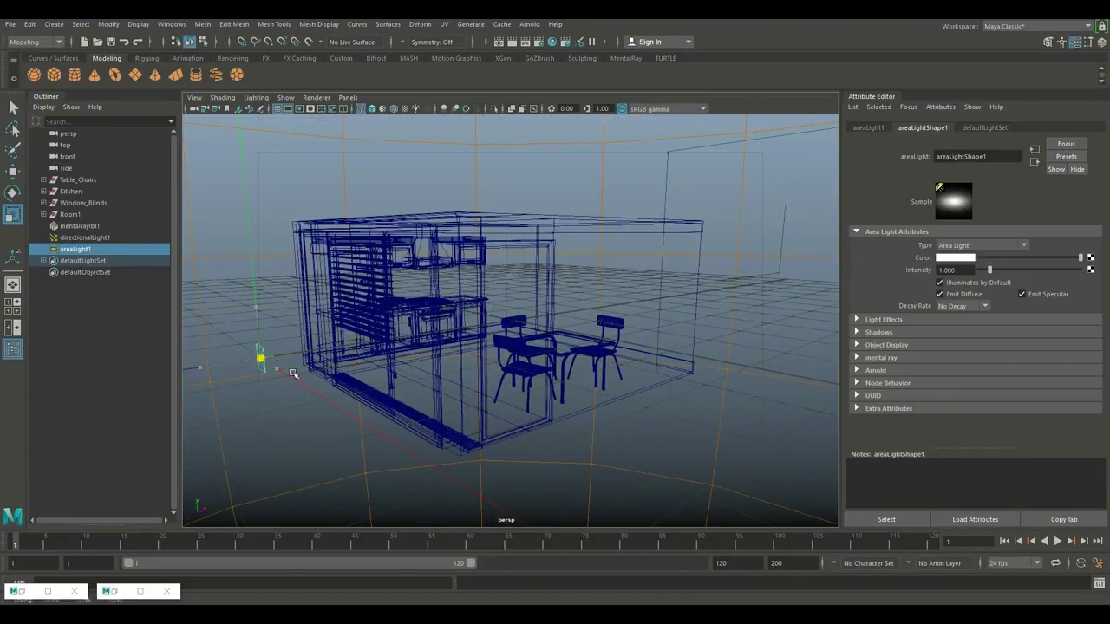
middle_drag(293, 373, 445, 404)
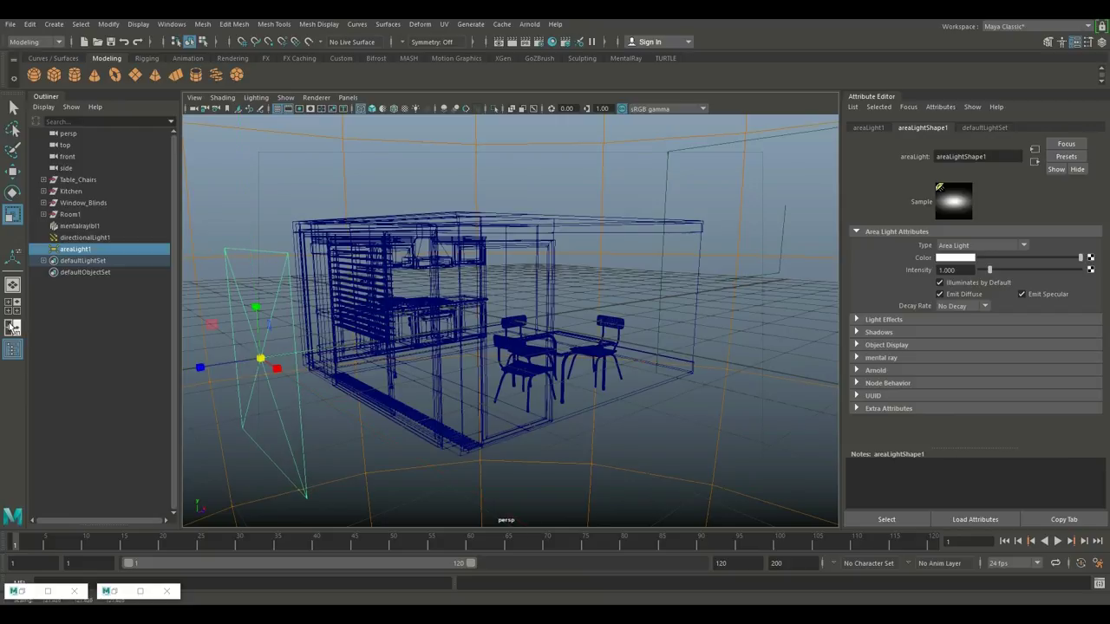
- In the maximized side view, raise the area light to the window's height
click(12, 305)
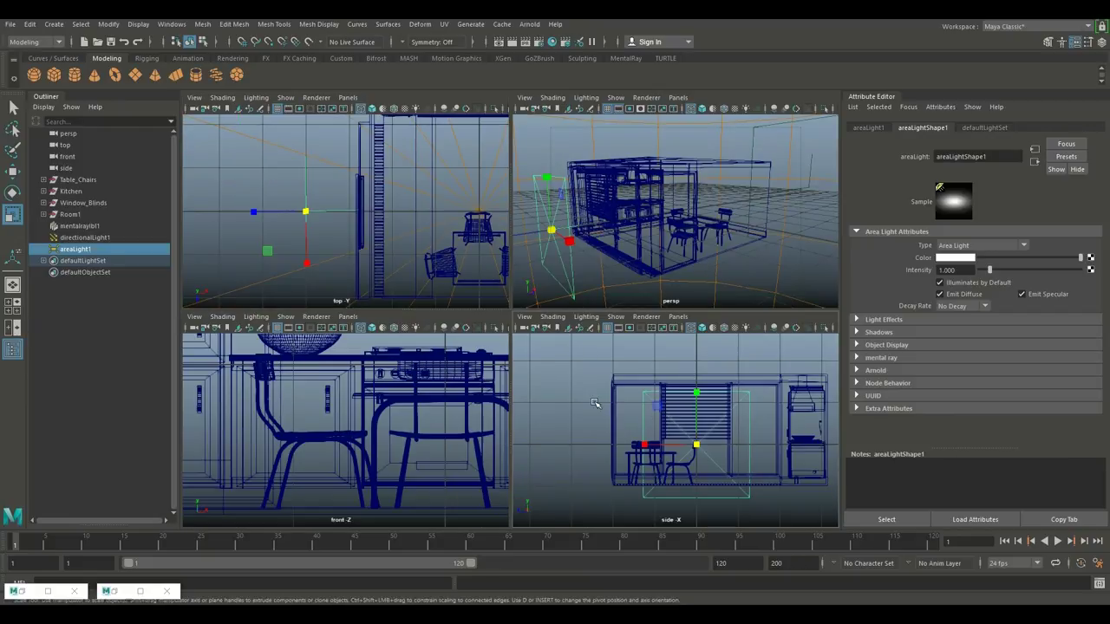
key(space)
scroll(542, 408, down, 2)
scroll(542, 408, up, 6)
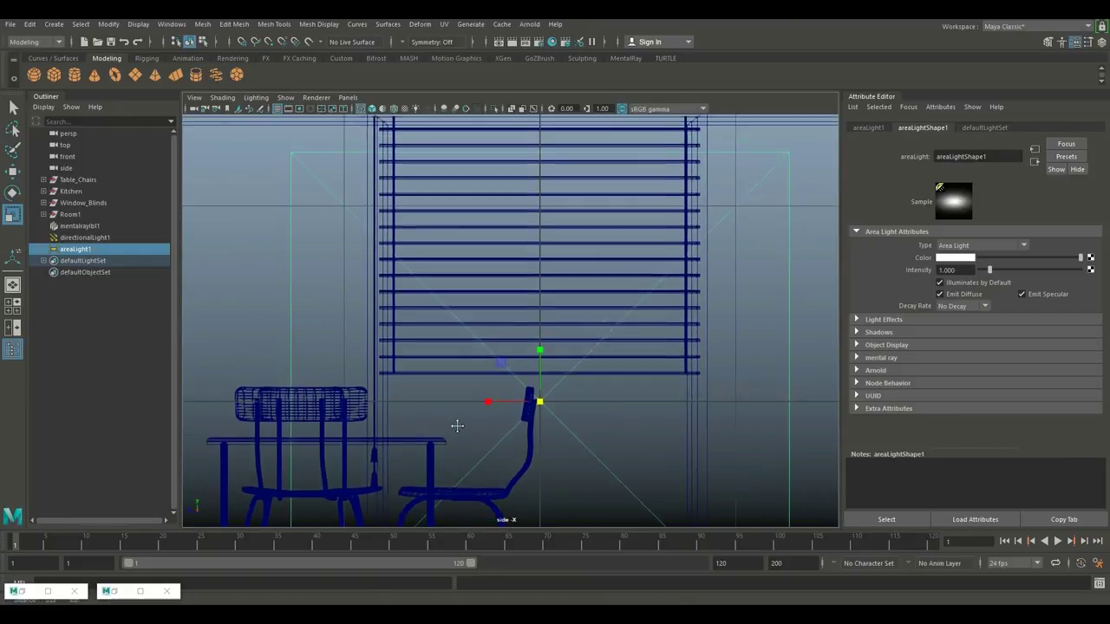
scroll(455, 426, down, 3)
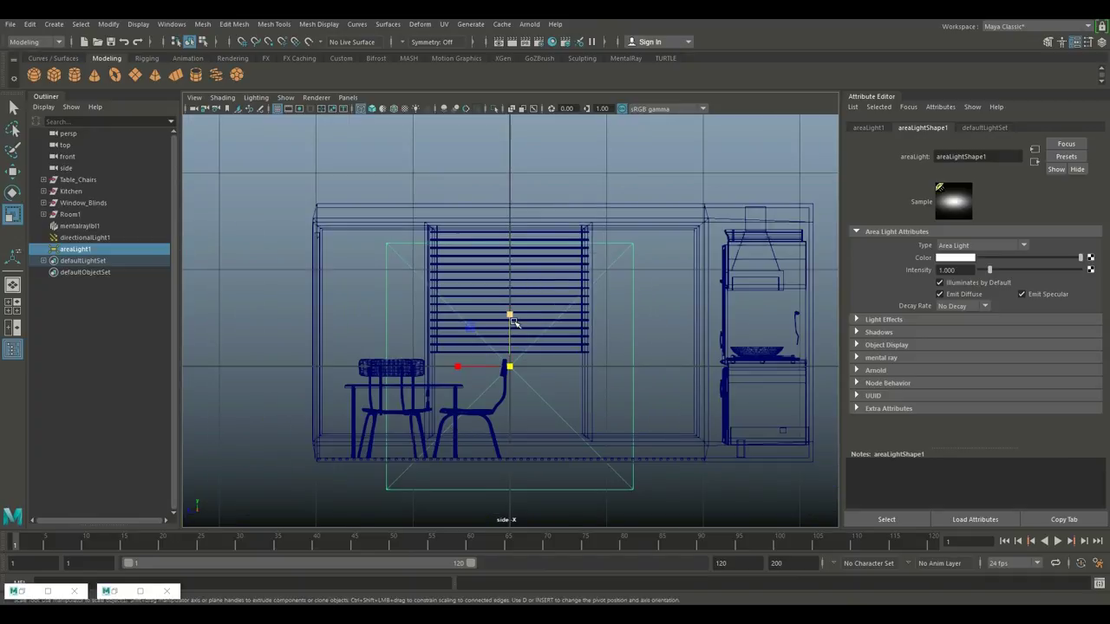
key(w)
drag(510, 310, 511, 293)
- Fine-tune the area light's position and scale so it spans the kitchen window
key(r)
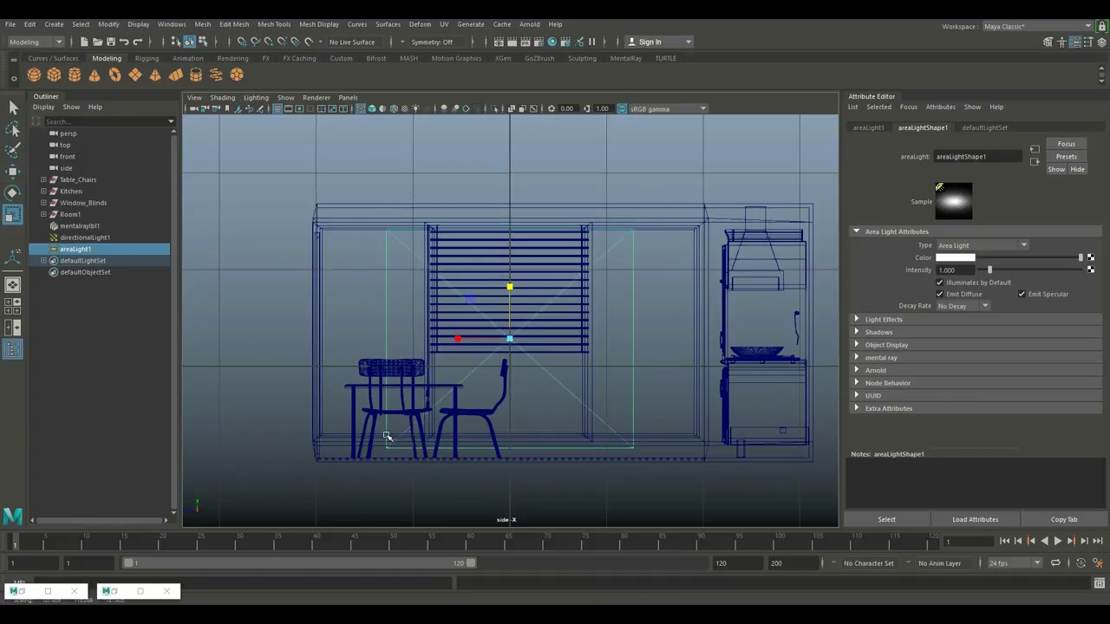
right_click(532, 448)
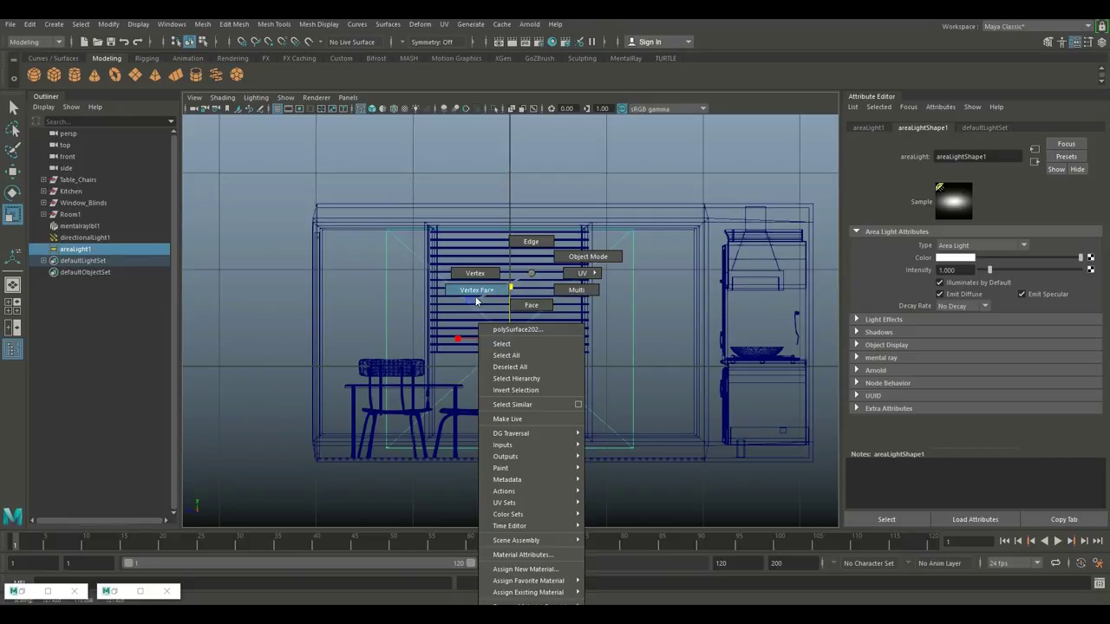
click(470, 271)
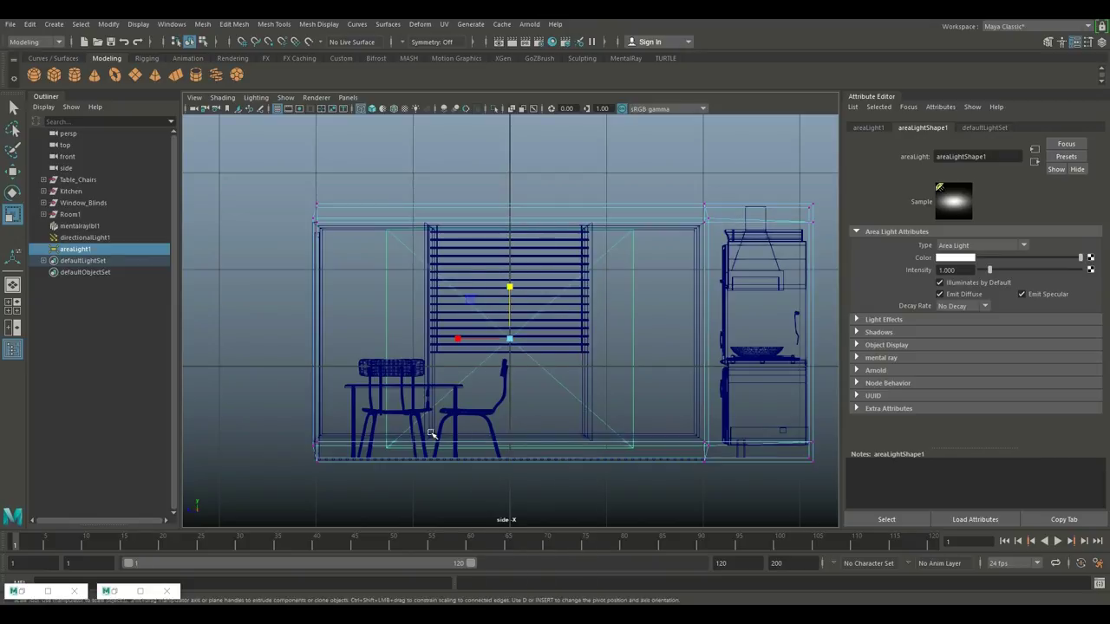
right_click(386, 307)
click(455, 323)
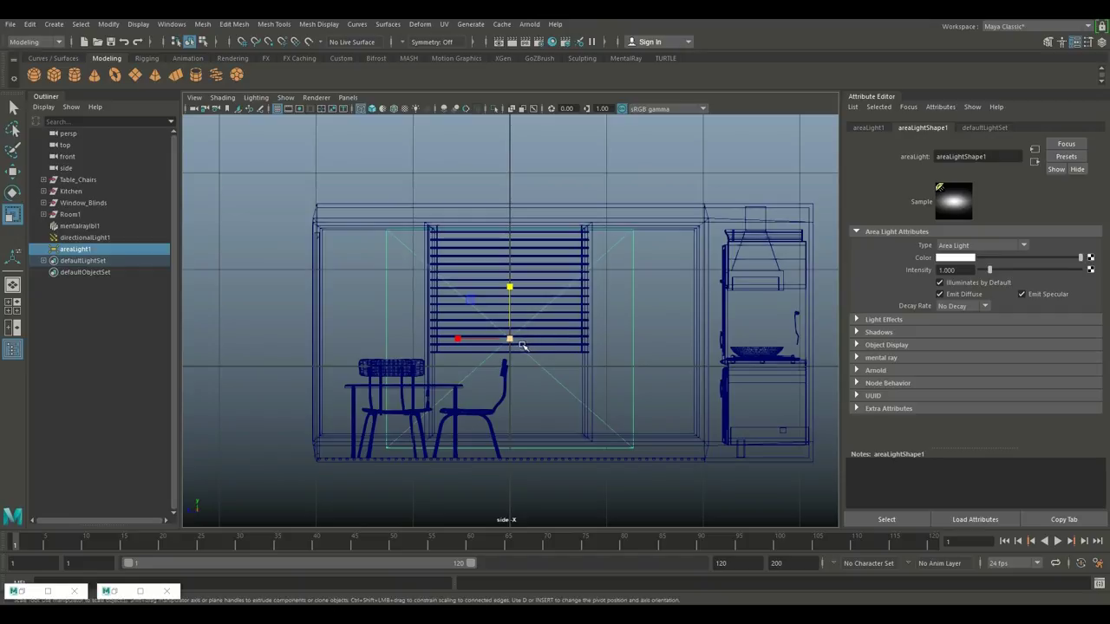
key(w)
drag(510, 339, 510, 332)
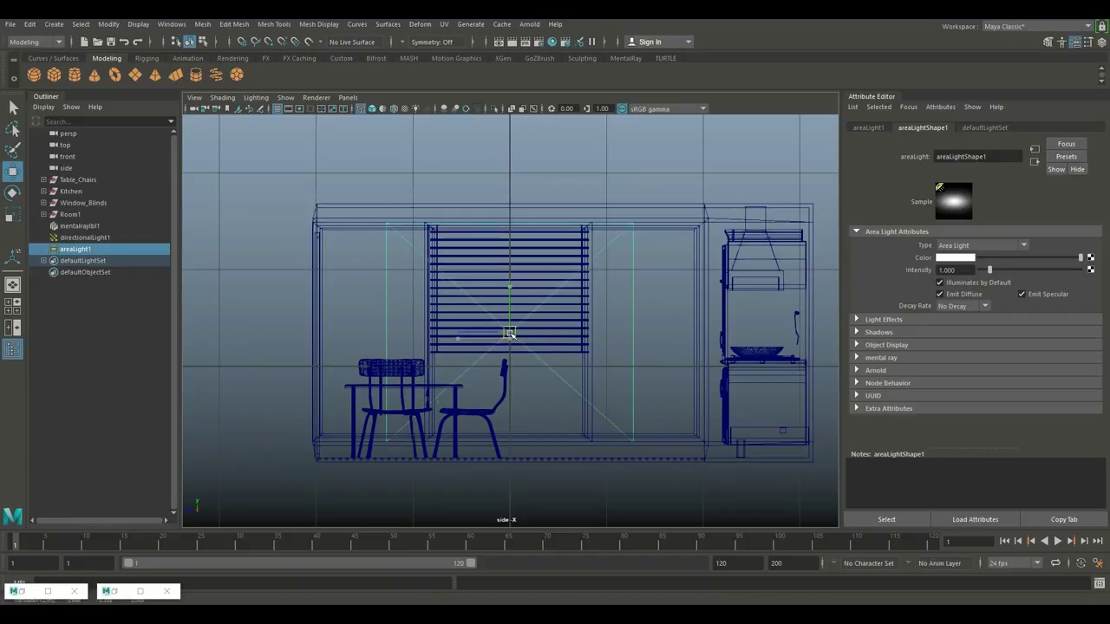
key(r)
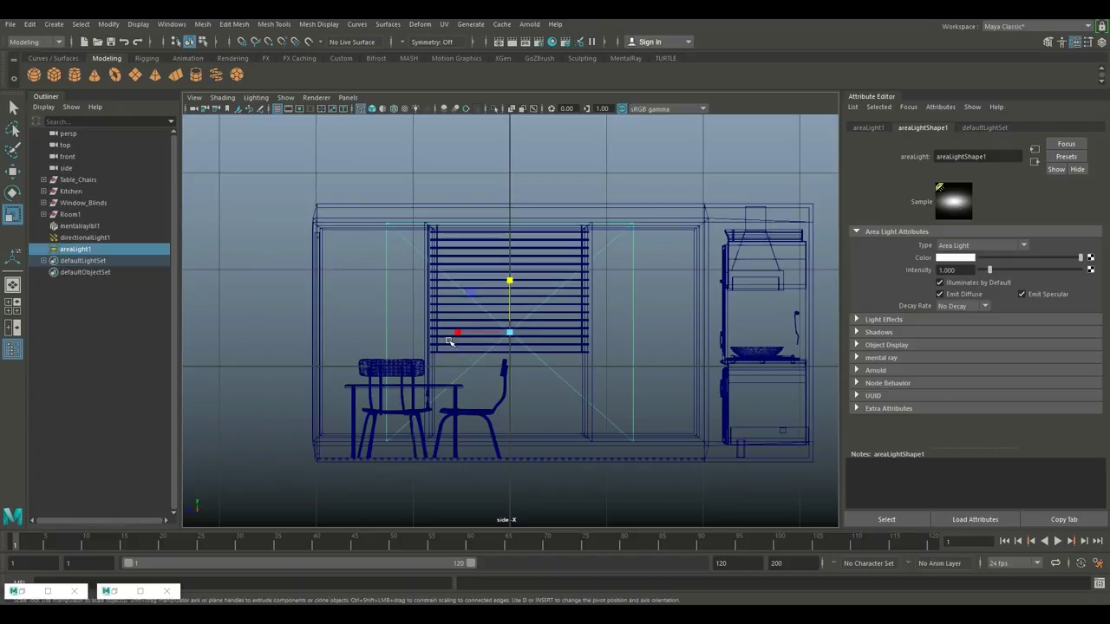
drag(455, 334, 429, 341)
drag(511, 285, 510, 284)
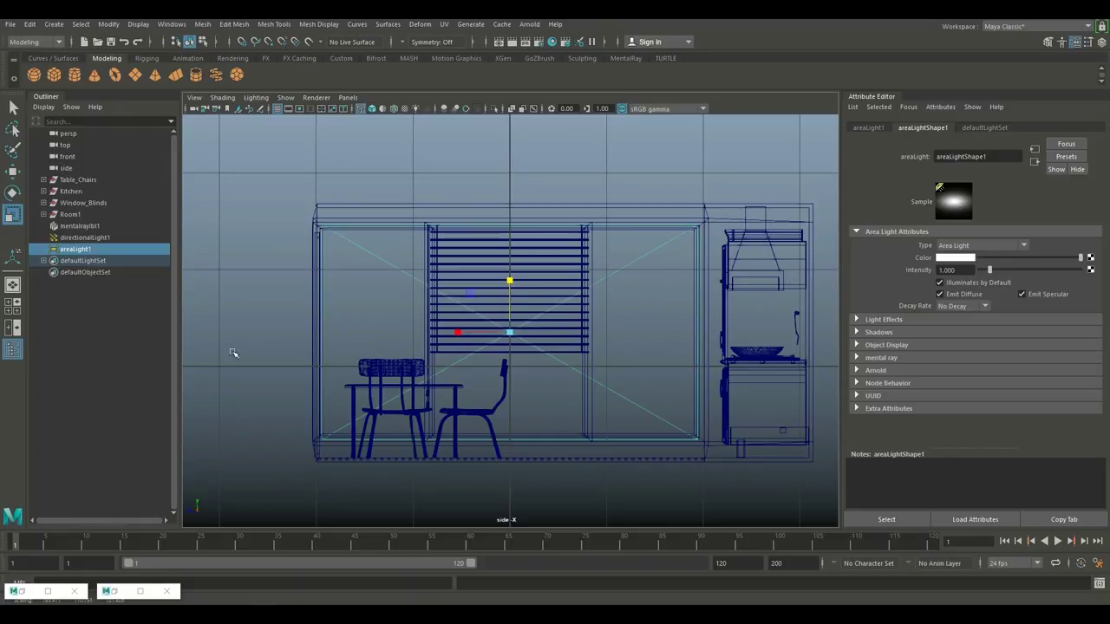
click(13, 309)
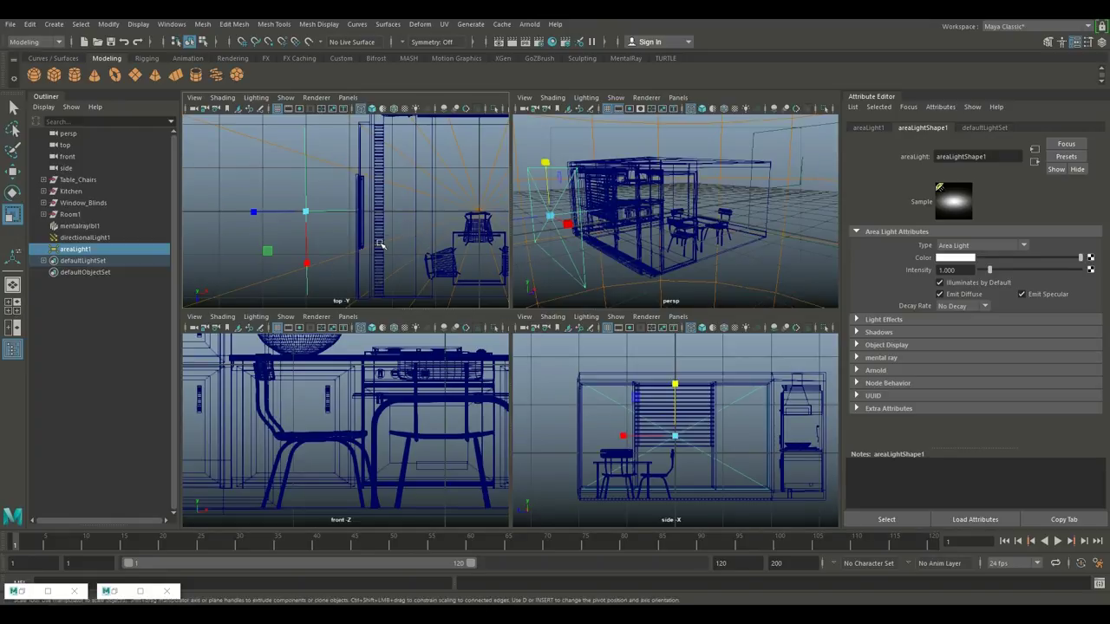
- Move areaLight1 against the window wall and set its Rotate Y to -90
key(space)
key(w)
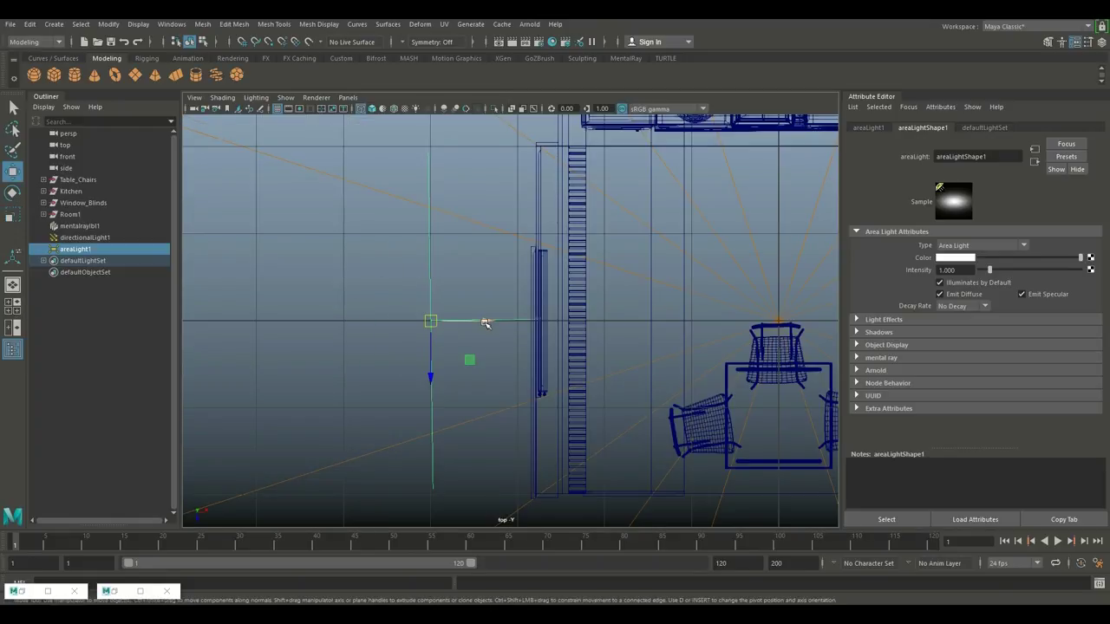
drag(485, 322, 577, 343)
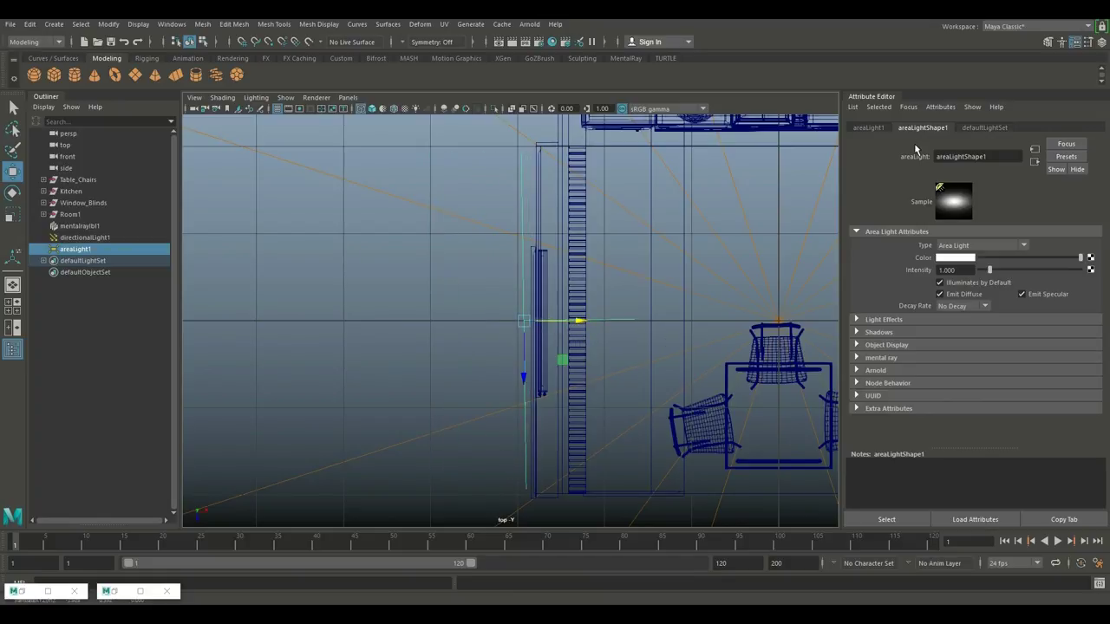
click(869, 128)
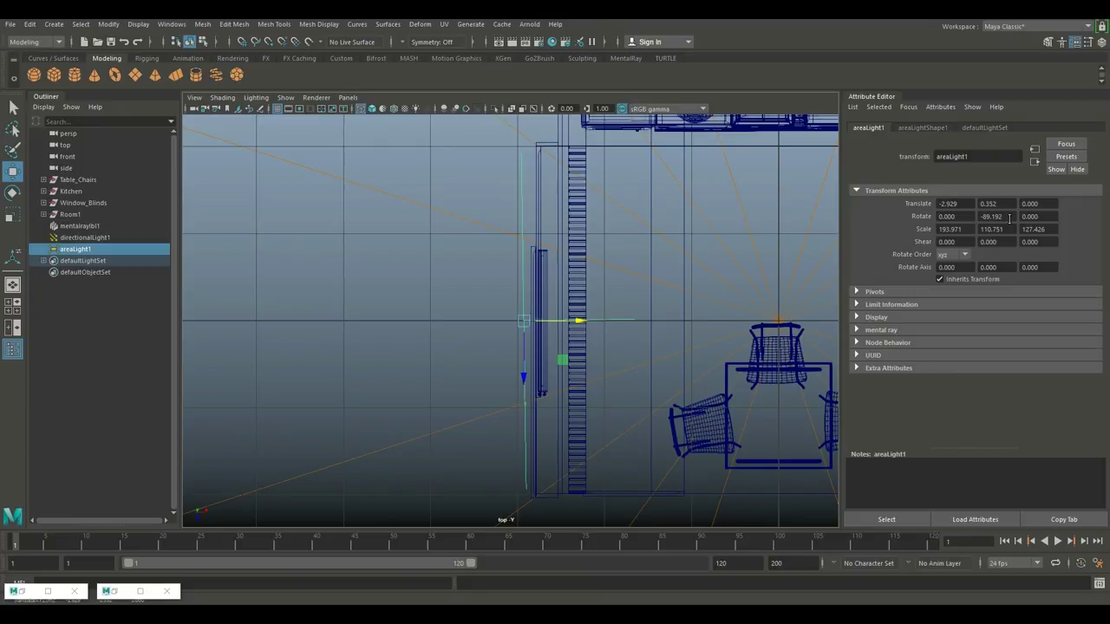
click(1008, 216)
text(-9)
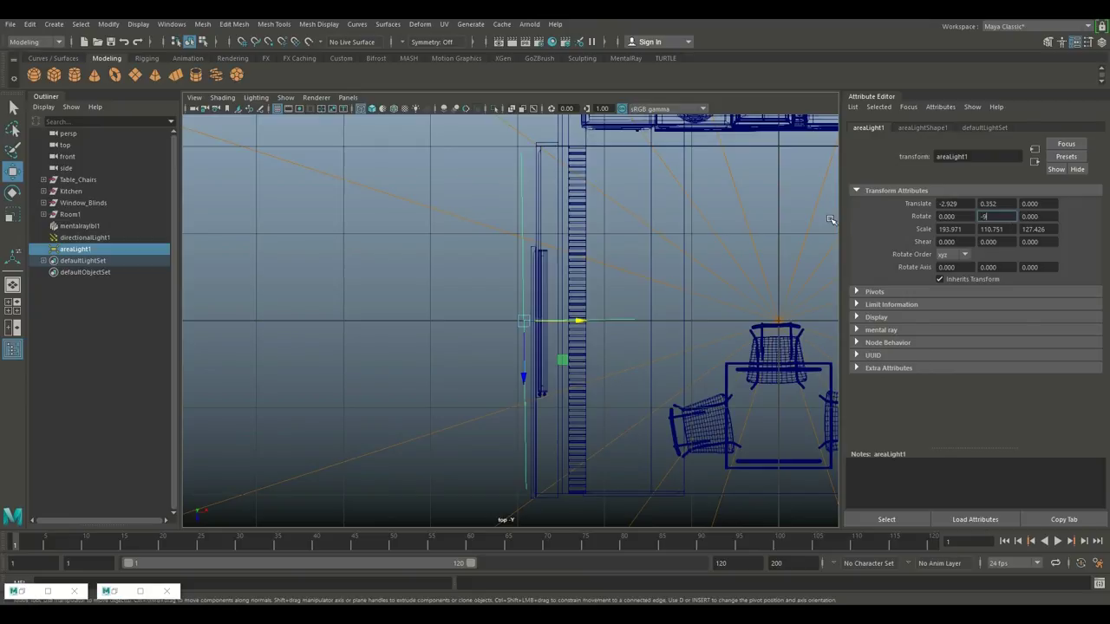
text(0)
key(Return)
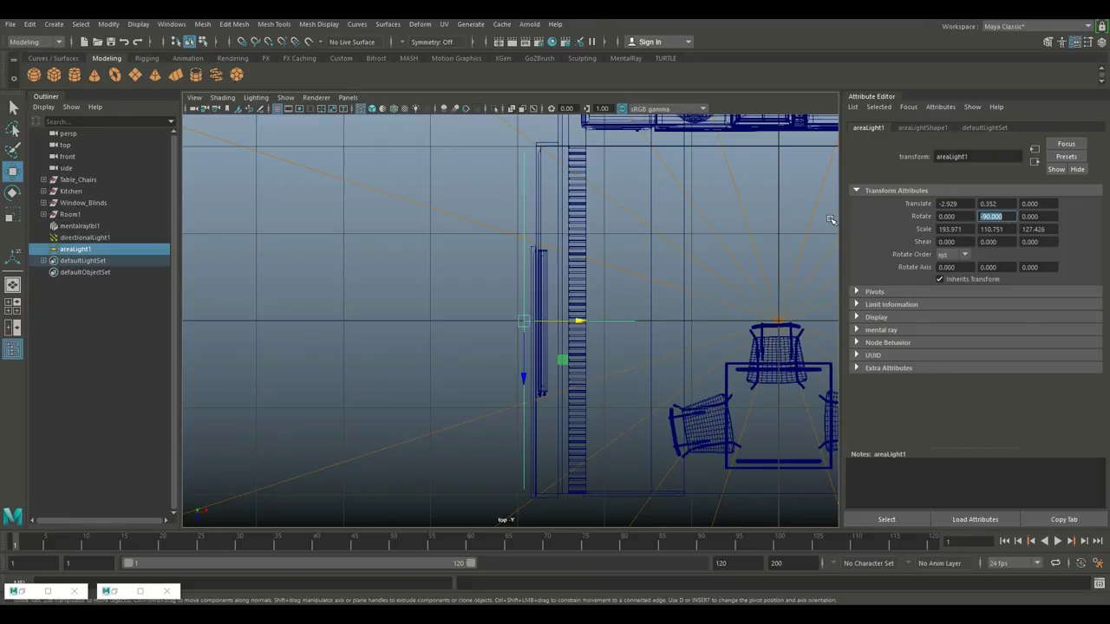
- Return to the maximized perspective view and orbit around the kitchen
click(13, 306)
key(space)
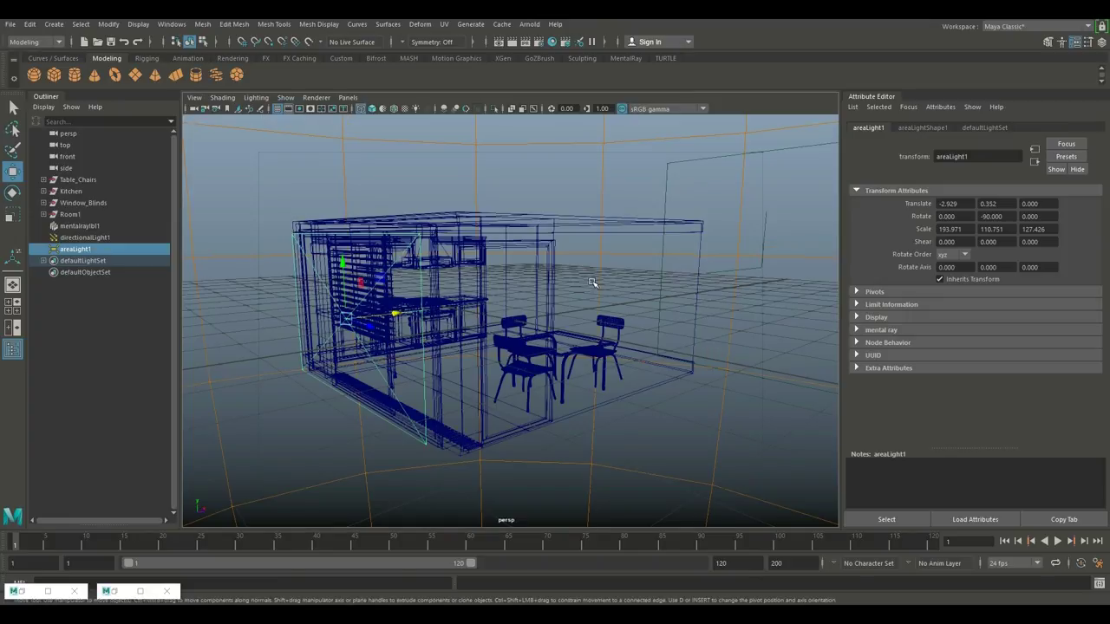
alt+drag(595, 351, 453, 373)
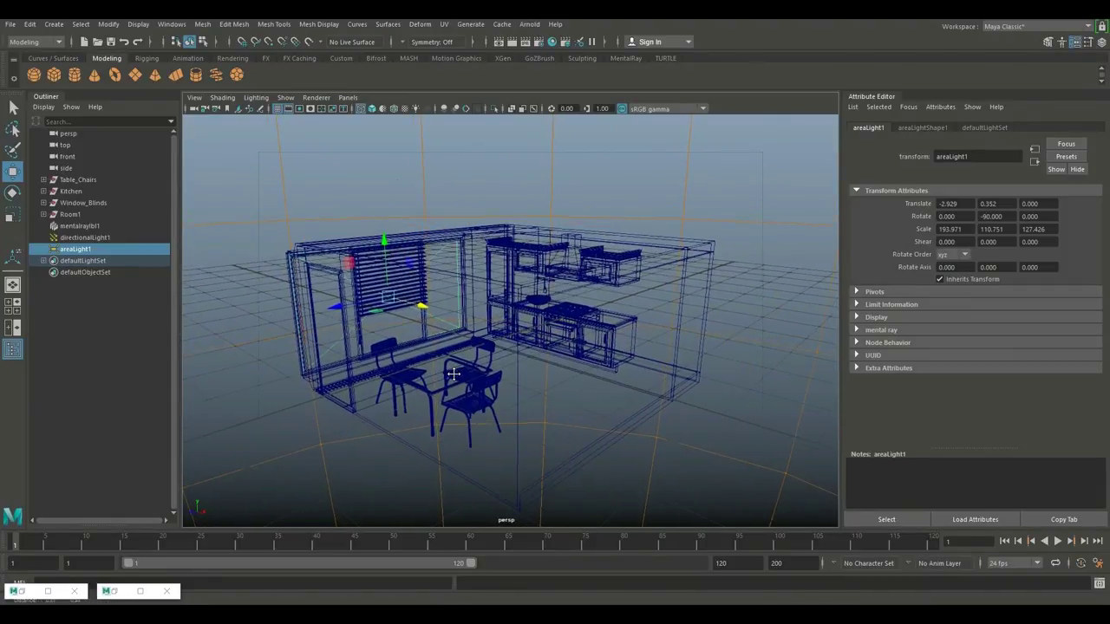
- Give areaLightShape1 3 shadow rays and a ray depth limit of 4
click(924, 128)
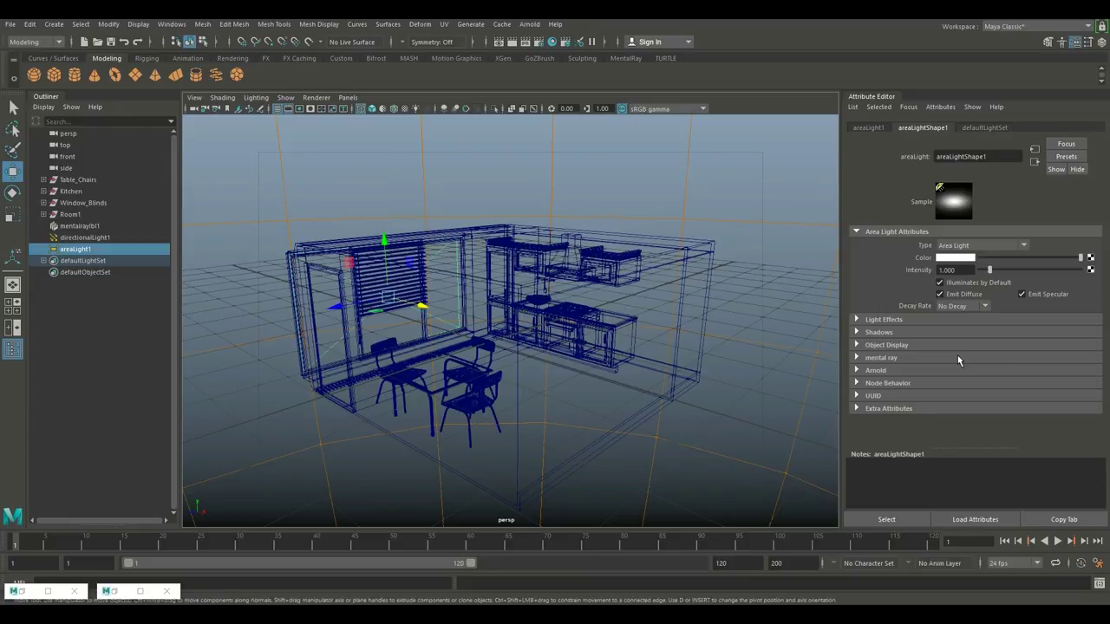
click(858, 347)
scroll(906, 381, down, 3)
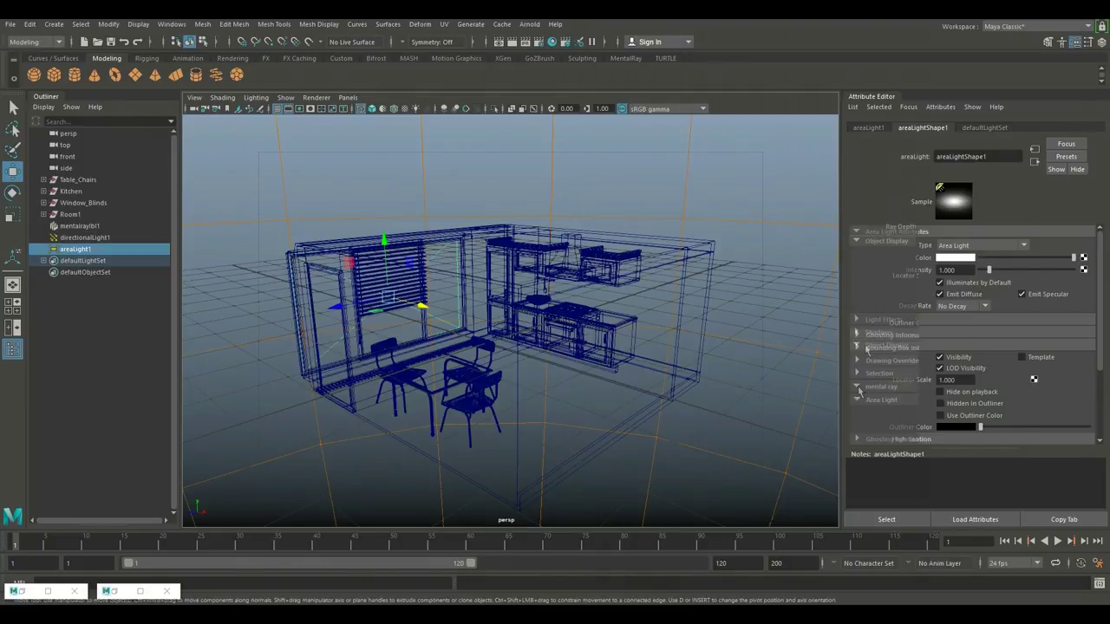
click(906, 387)
scroll(910, 397, down, 3)
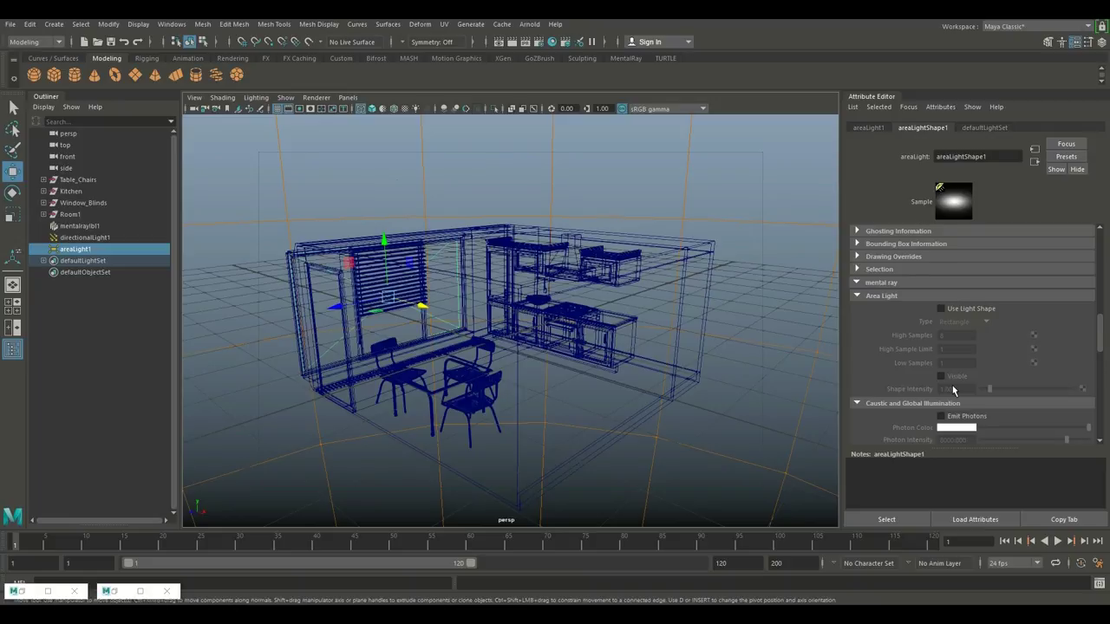
scroll(952, 390, up, 3)
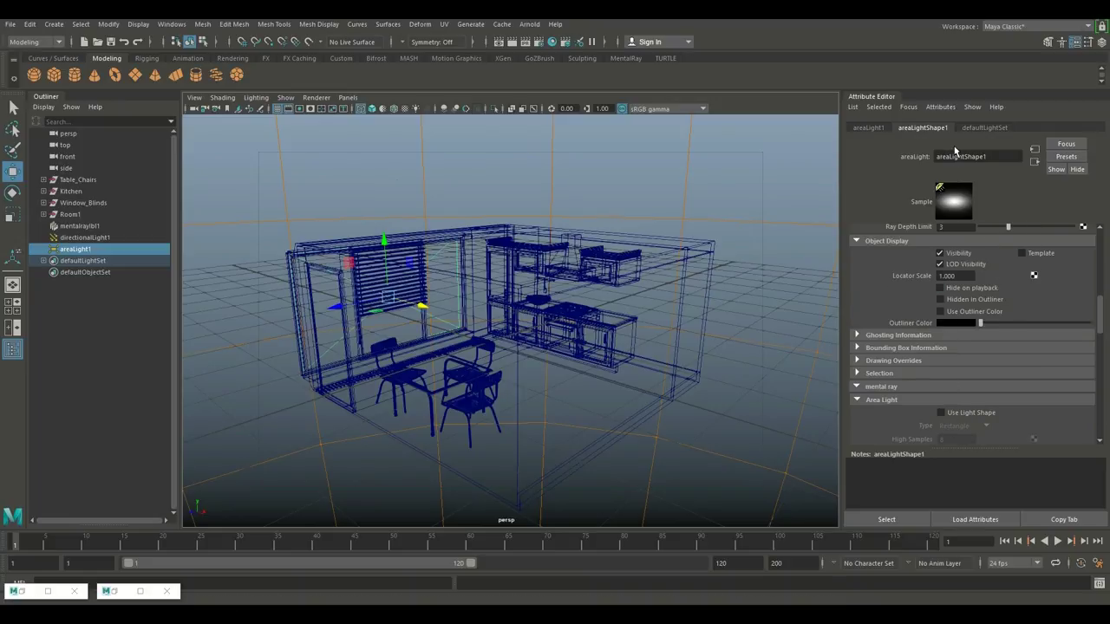
scroll(999, 311, up, 4)
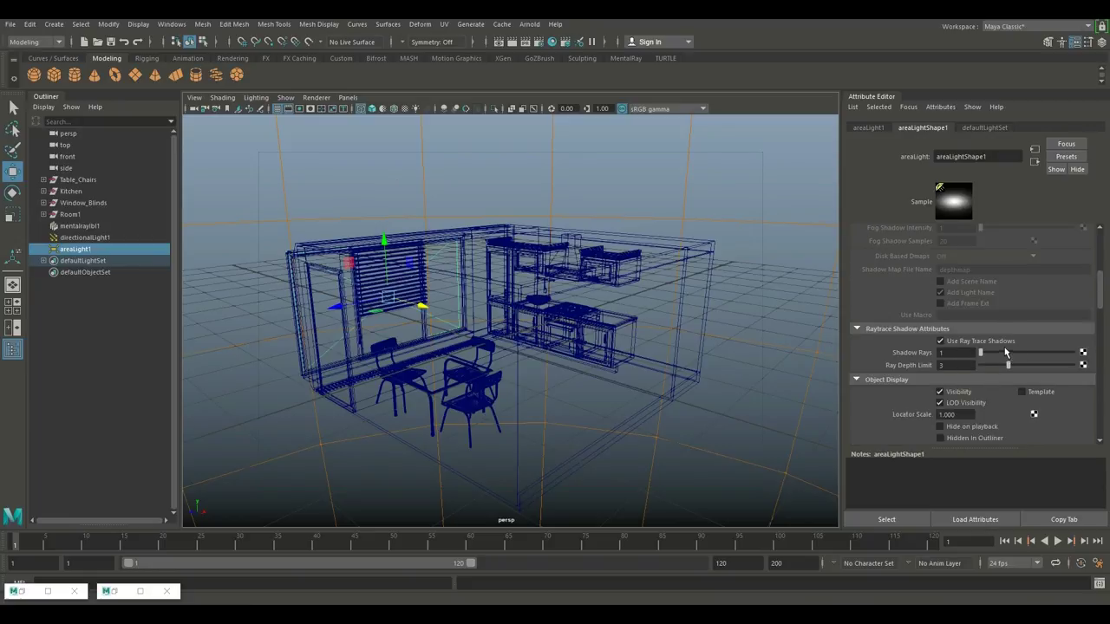
click(960, 353)
text(3)
click(956, 365)
text(4)
key(Return)
- Enable Use Light Shape in the area light's mental ray settings
scroll(1010, 395, down, 3)
scroll(1002, 382, up, 4)
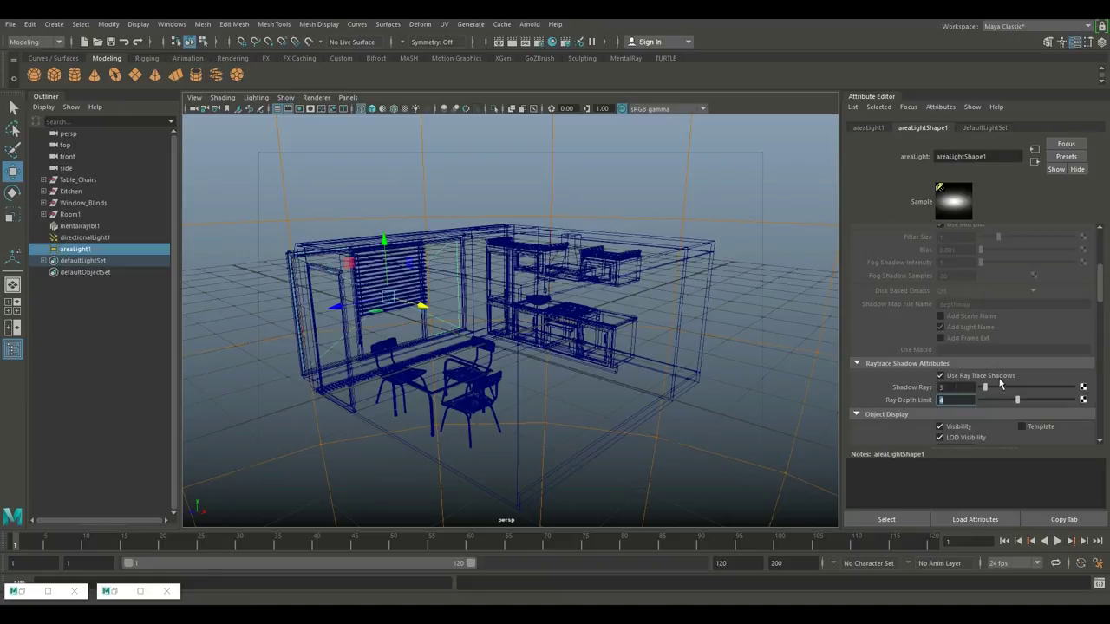
scroll(1021, 373, down, 2)
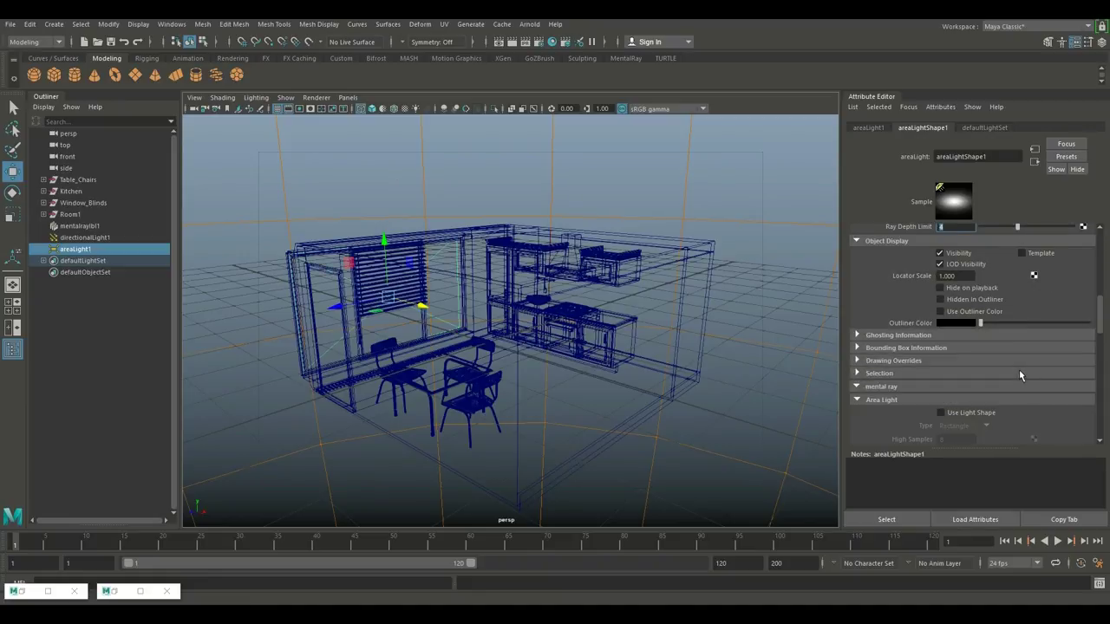
scroll(1017, 368, down, 3)
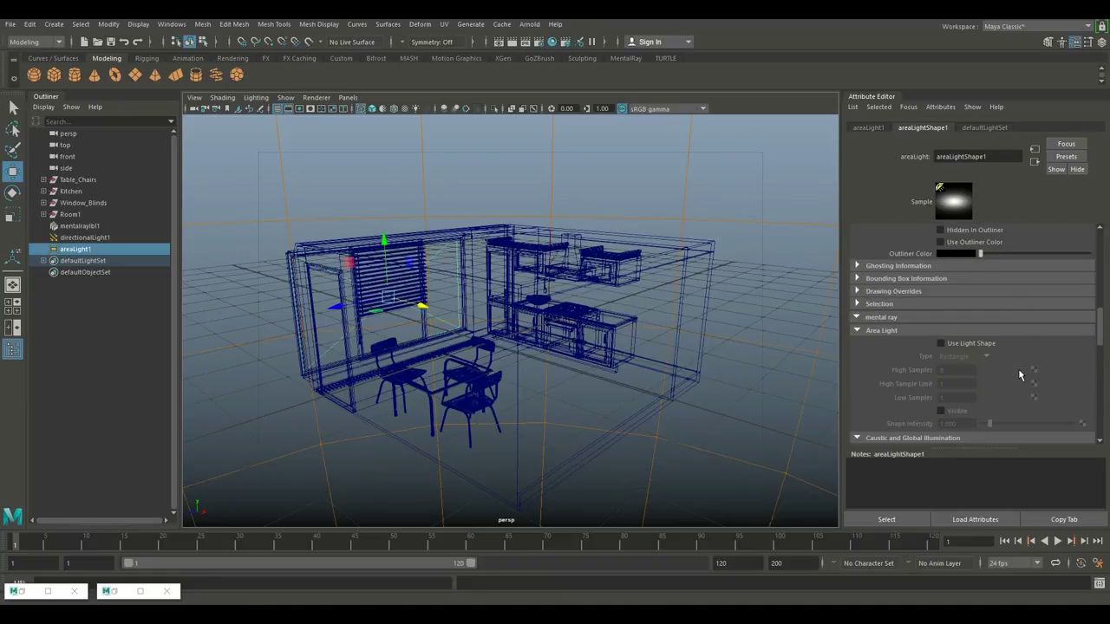
click(940, 344)
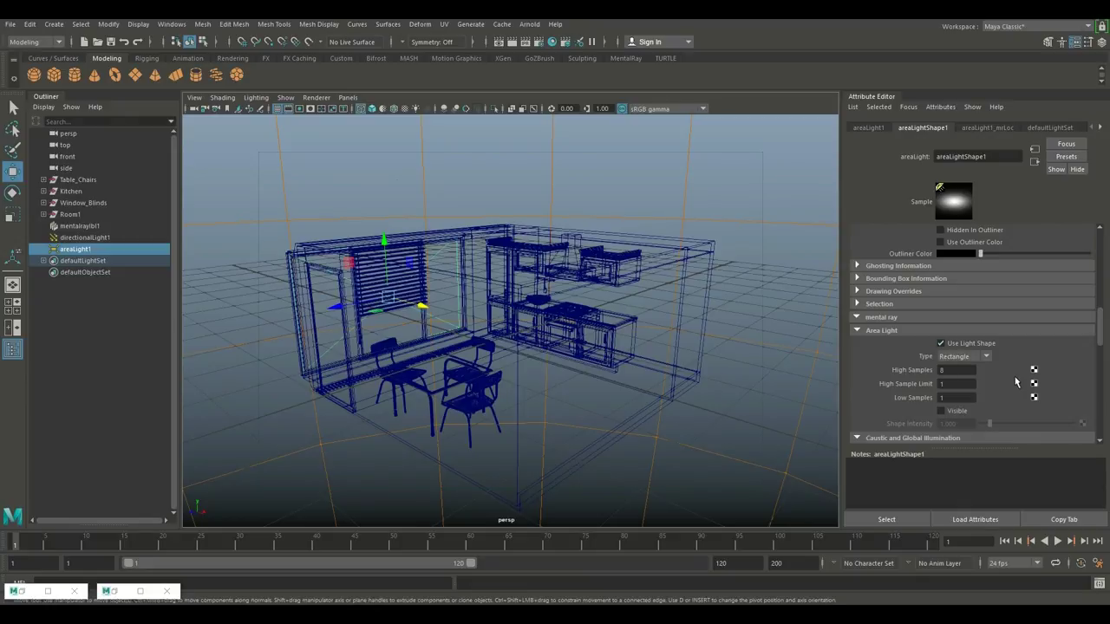
scroll(977, 315, up, 5)
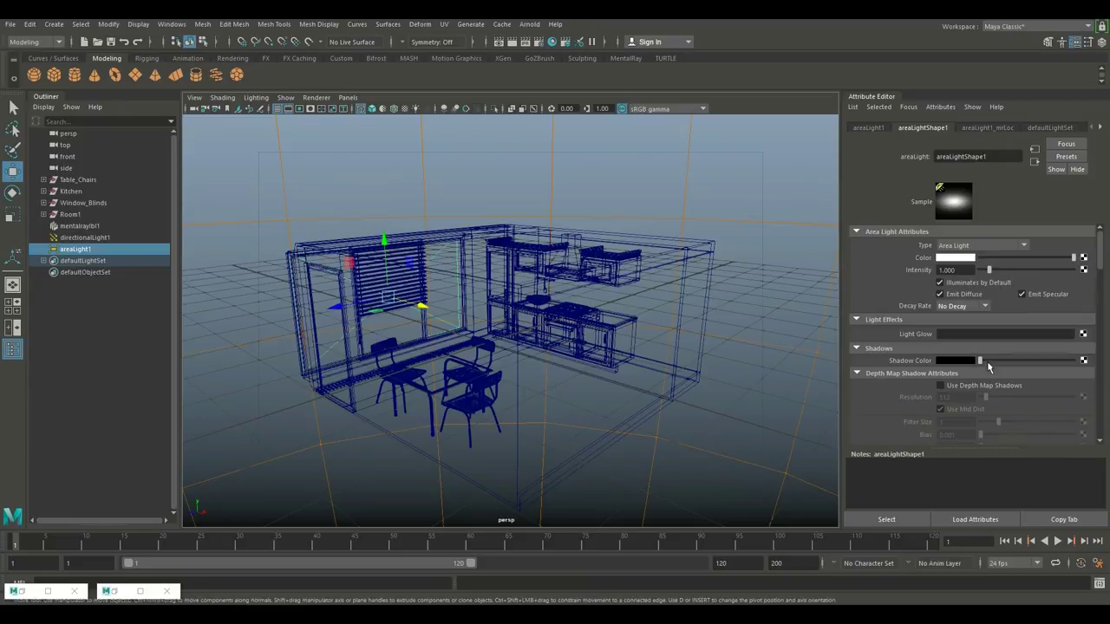
scroll(990, 366, down, 5)
scroll(991, 368, down, 5)
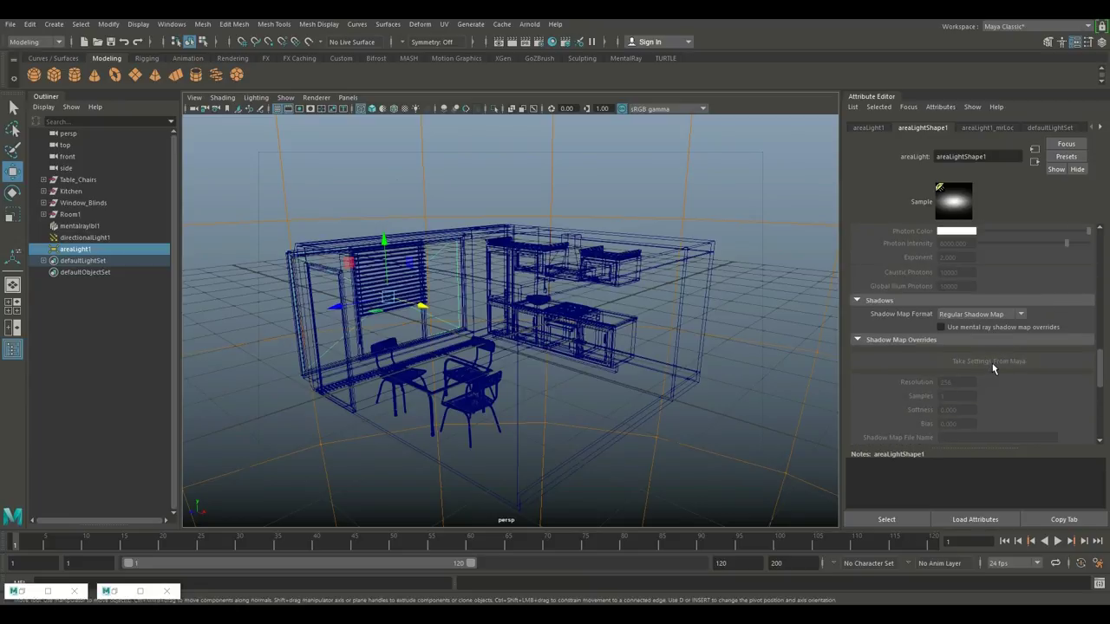
scroll(995, 368, down, 5)
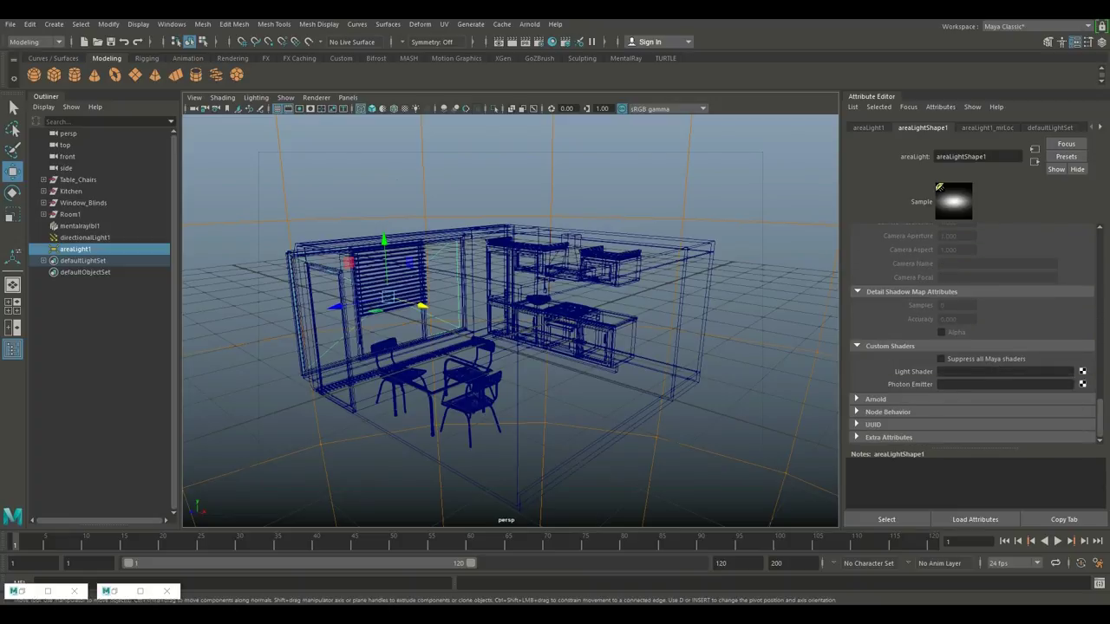
- Attach a mia_portal_light shader as the area light's Light Shader
click(1081, 372)
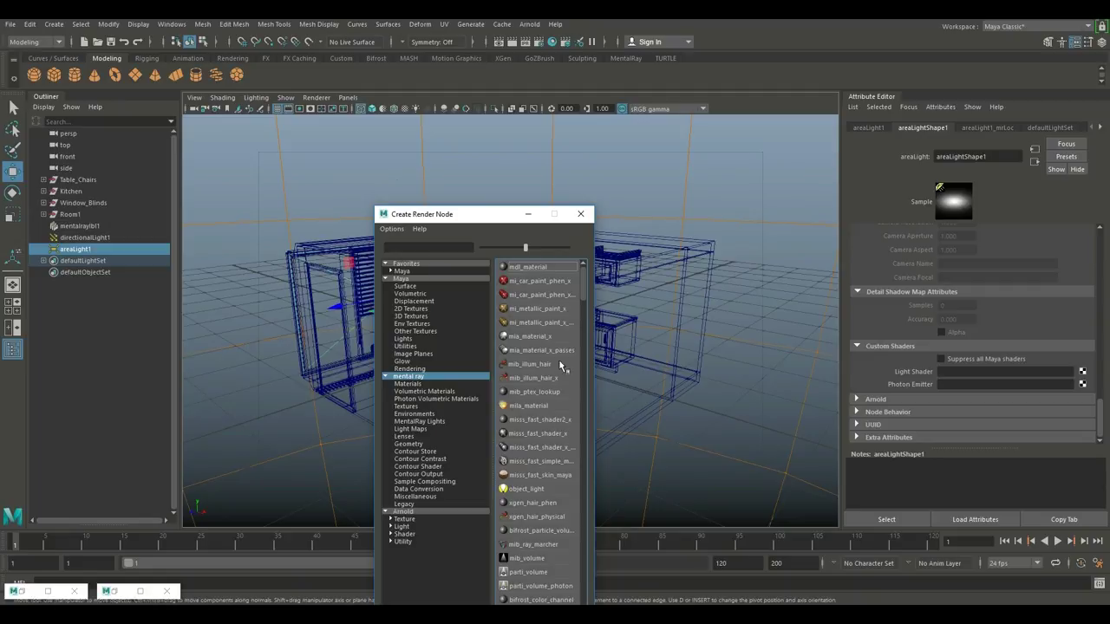
click(434, 419)
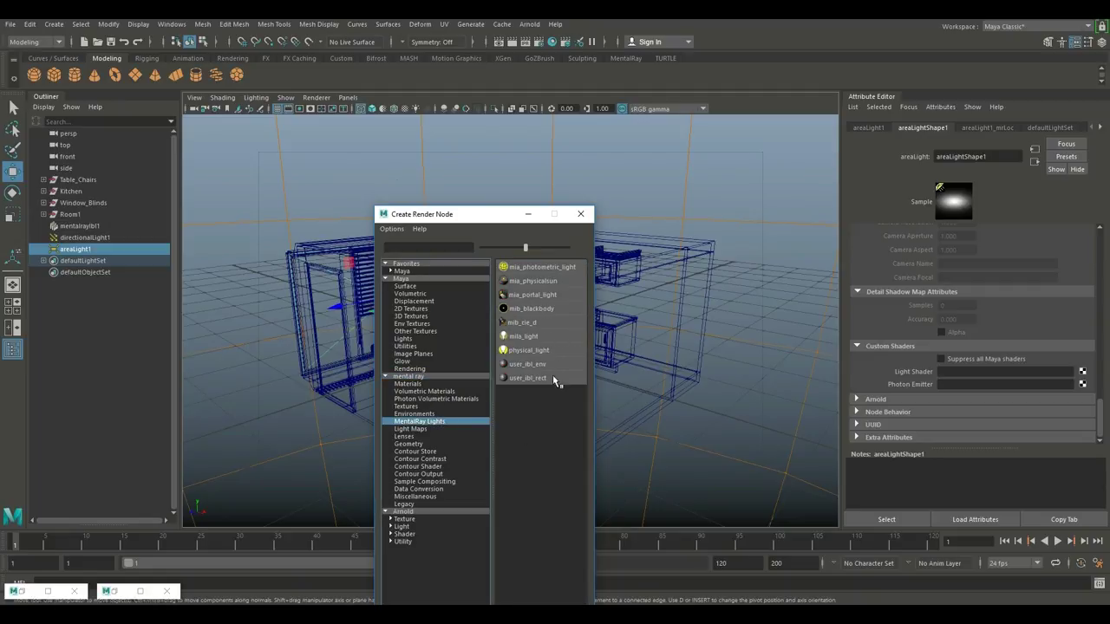
click(551, 296)
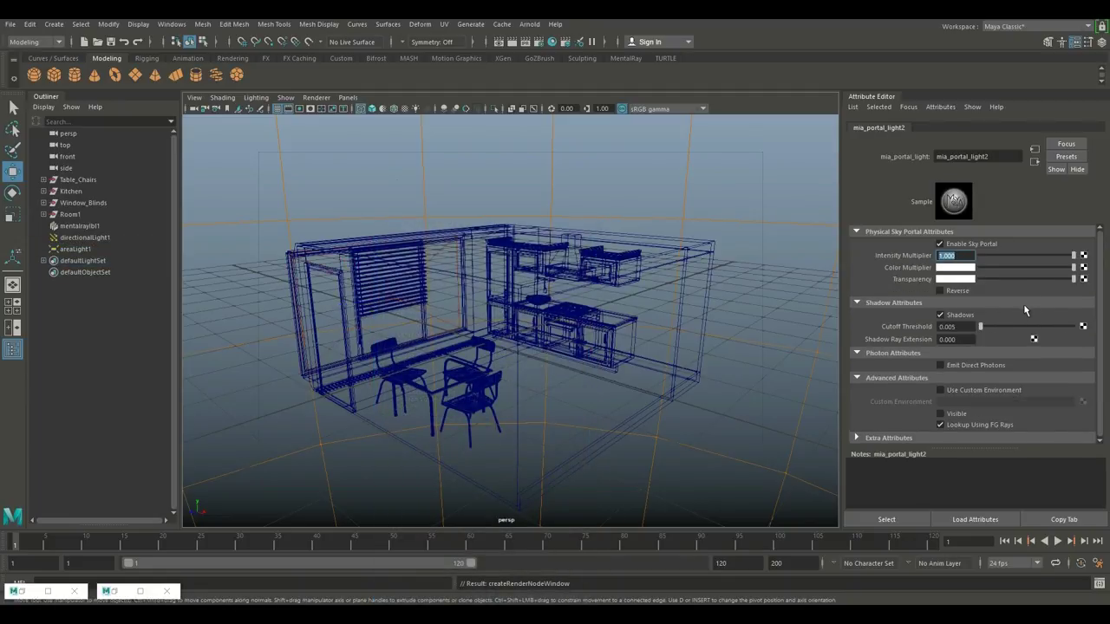
- Set the portal light's Intensity Multiplier to 1.5 and warm its Color Multiplier slightly
click(965, 254)
drag(966, 255, 919, 253)
text(1.5)
key(Return)
click(957, 268)
click(194, 97)
- Jump to the saved interior camera bookmark, turn on smooth shading and textures, then render
mouse_move(265, 302)
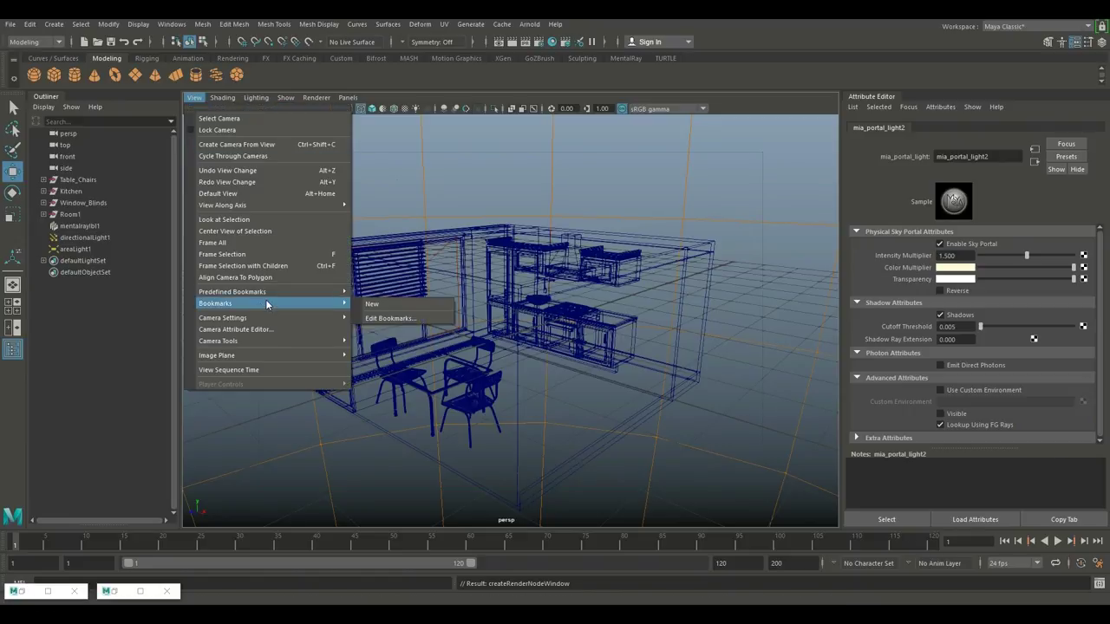
click(388, 301)
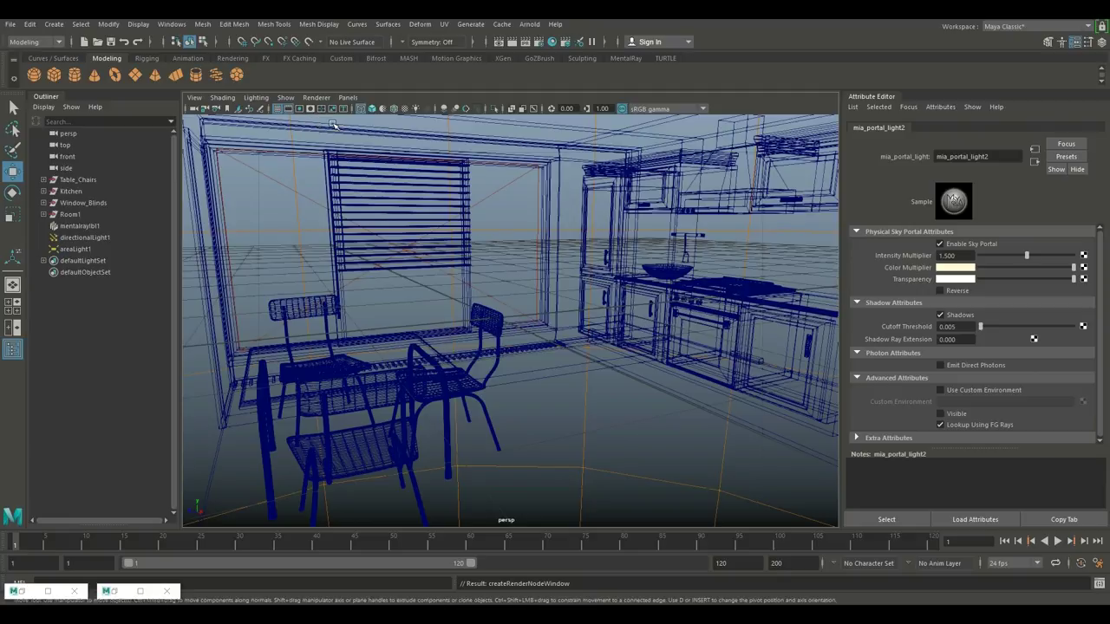
click(371, 108)
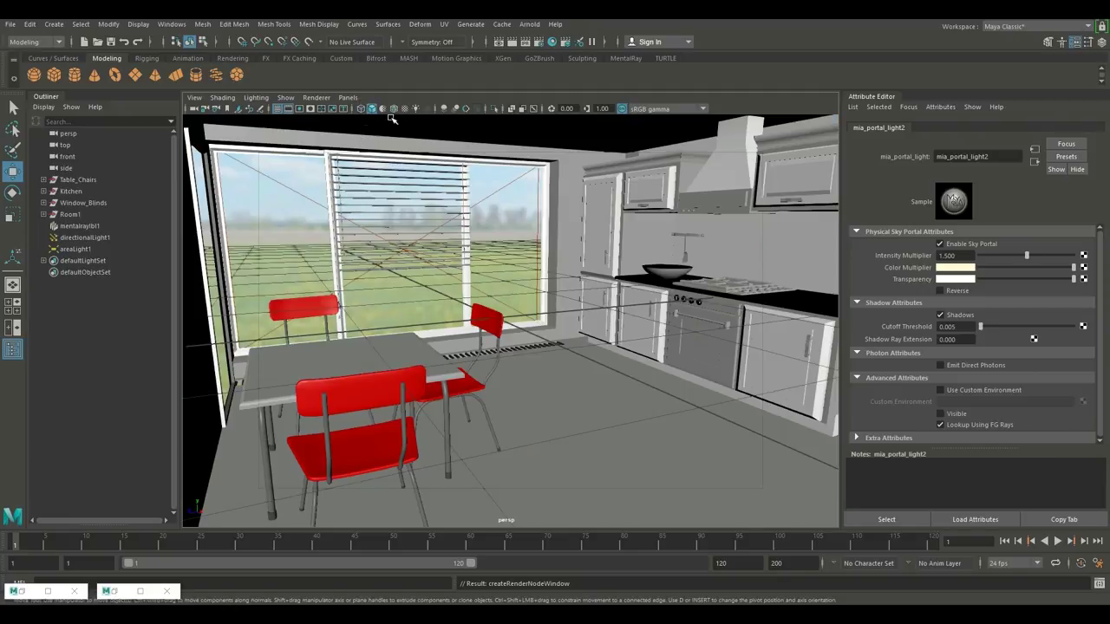
click(404, 110)
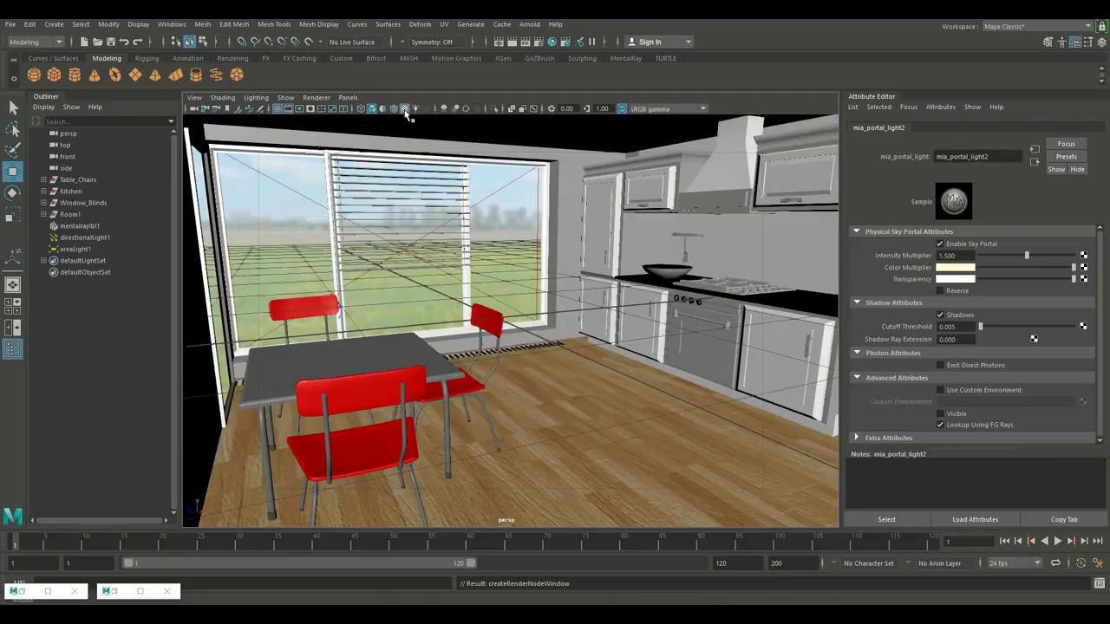
click(512, 44)
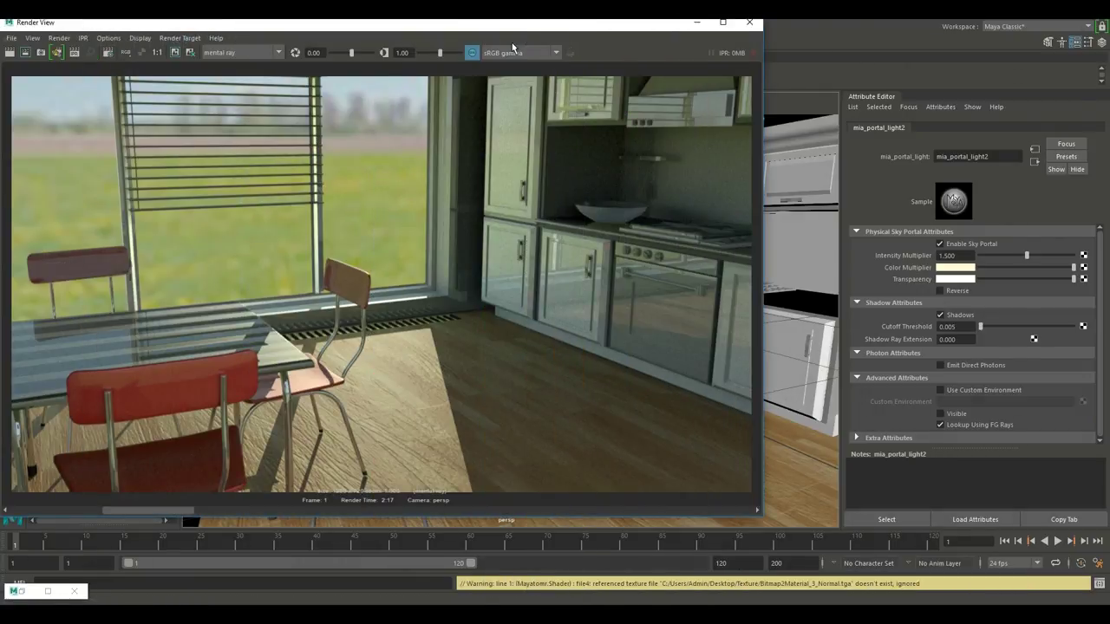
click(175, 53)
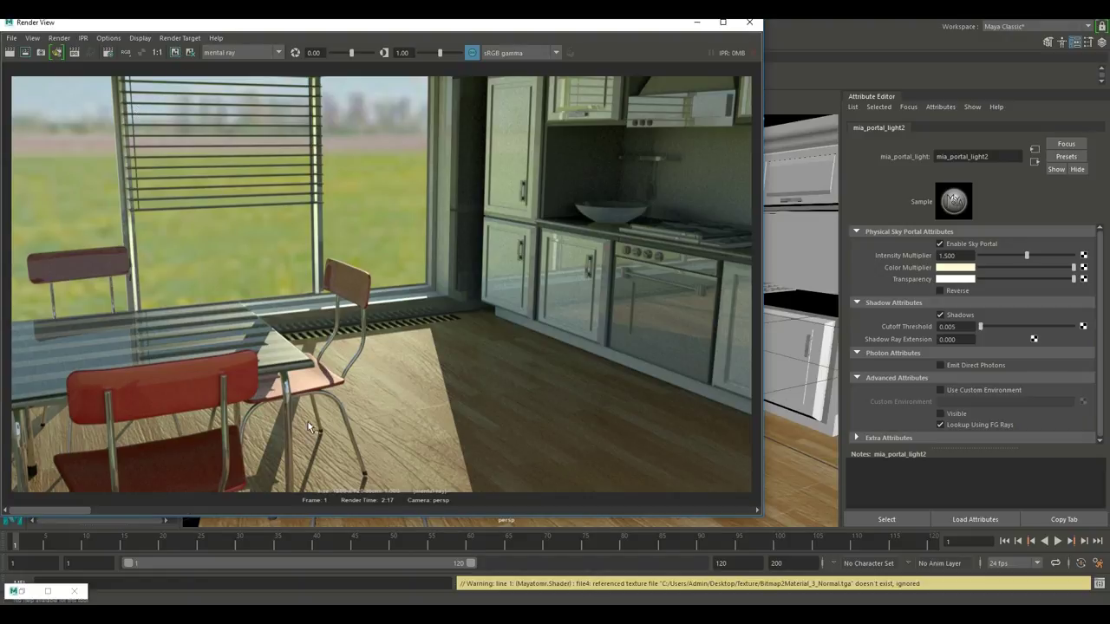
click(354, 509)
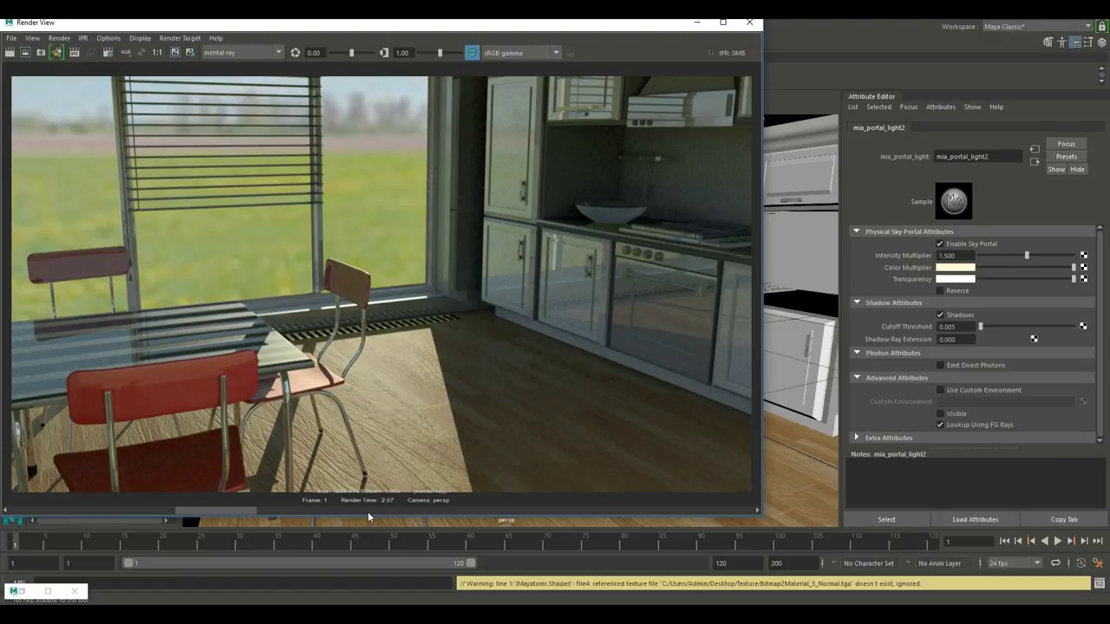
click(150, 508)
click(240, 511)
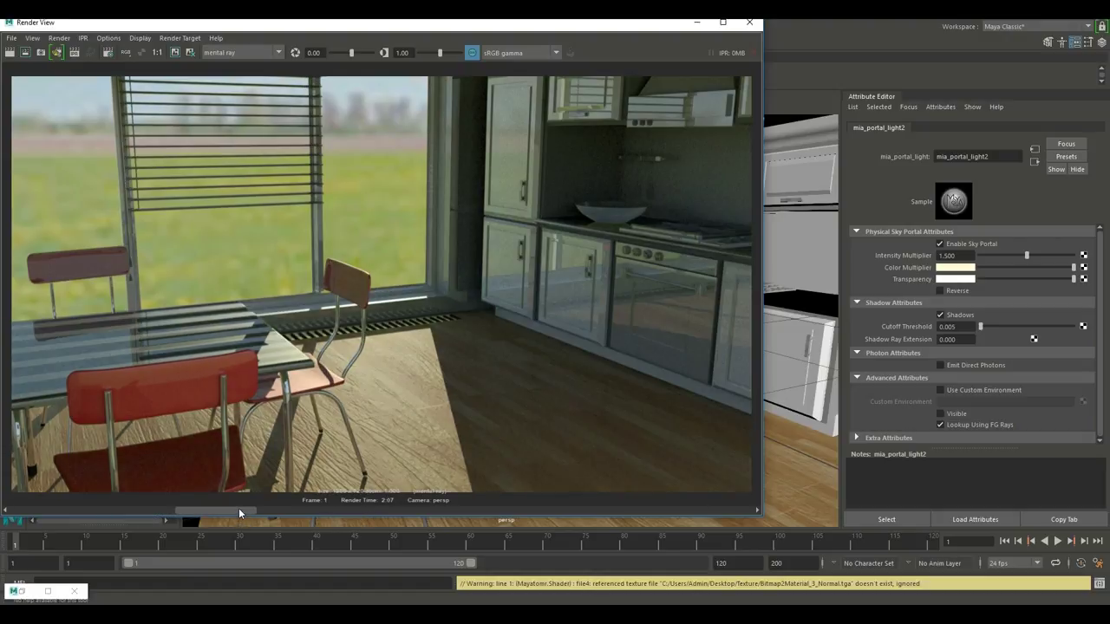
click(111, 510)
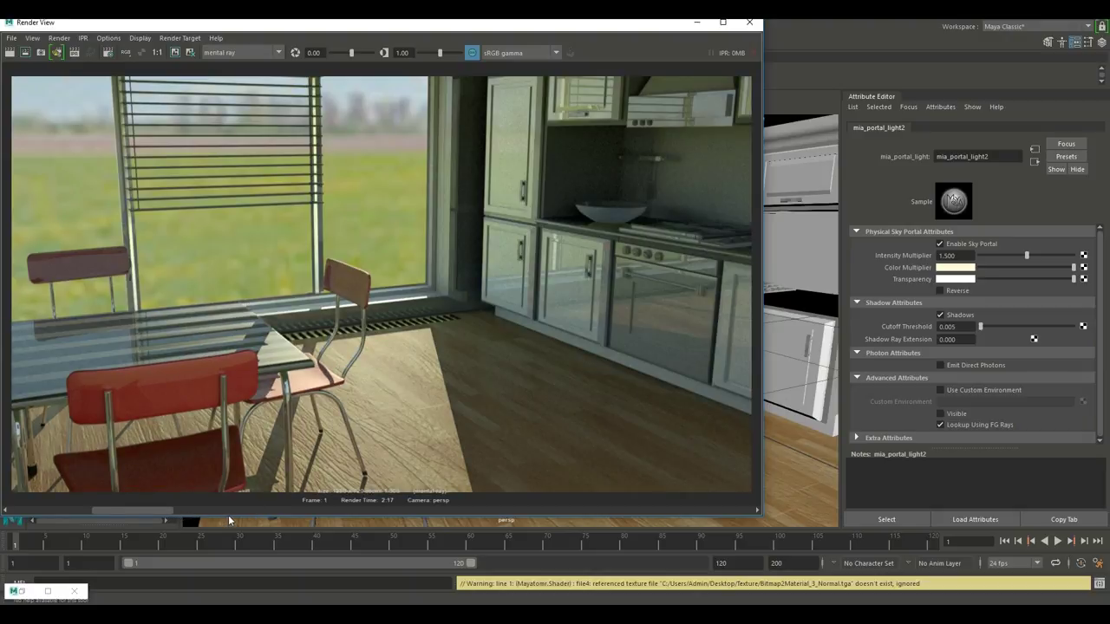
click(232, 513)
click(115, 510)
scroll(538, 370, down, 1)
scroll(540, 372, up, 1)
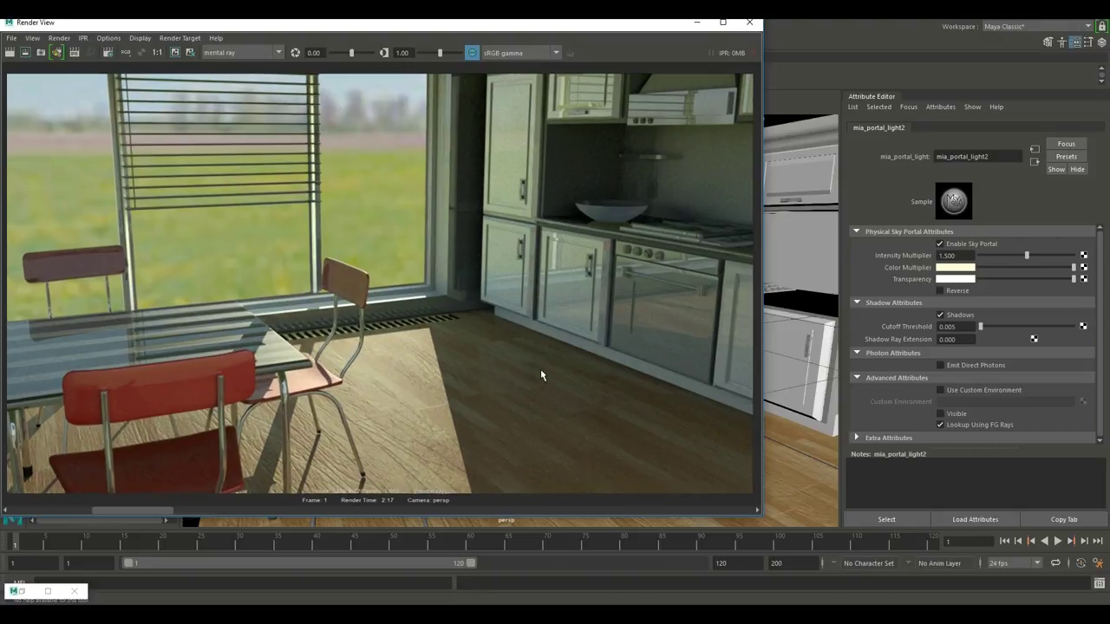